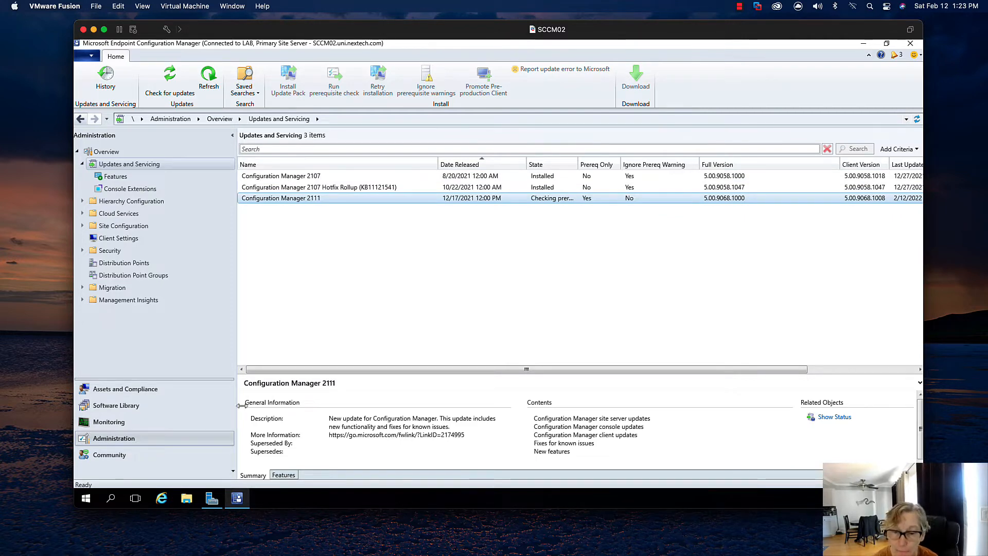
Open ConfigMgrPrereq.log from the root of the C: drive in the trace log tool and view its last entries.
left_click(863, 45)
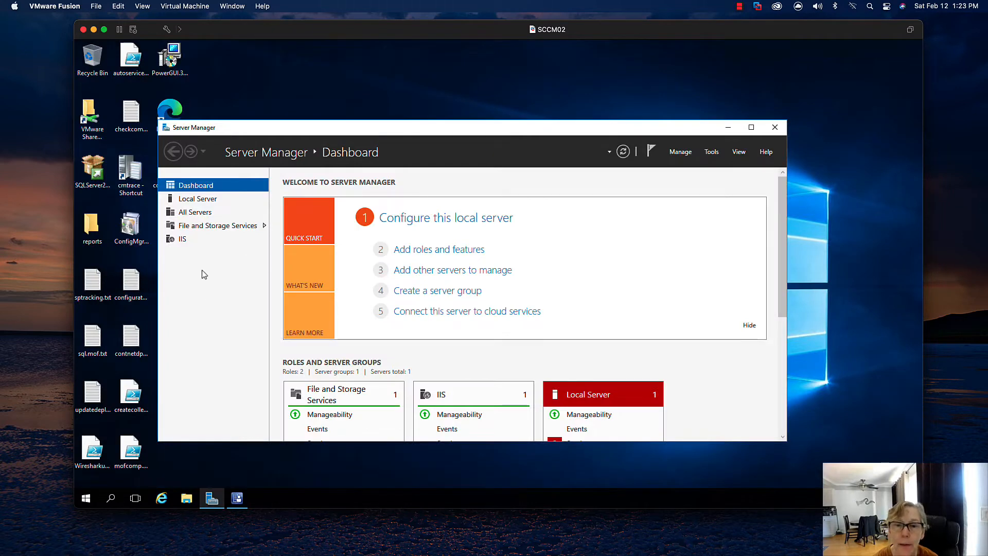
left_click(186, 497)
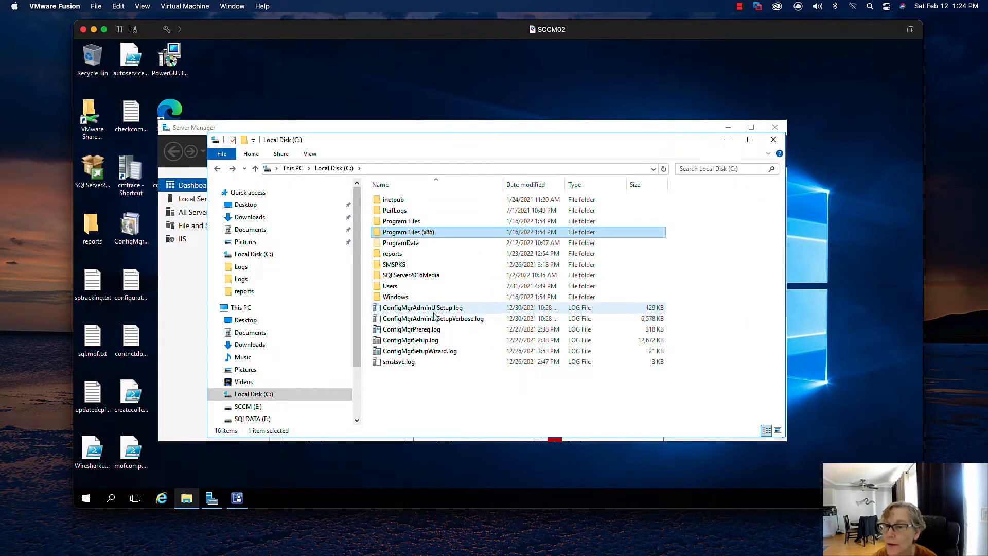
right_click(425, 332)
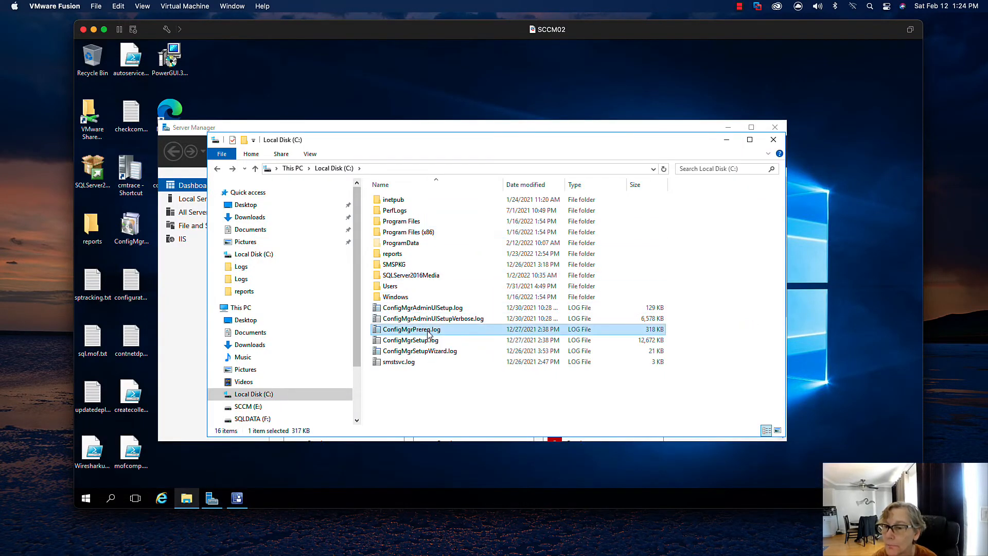
left_click(452, 171)
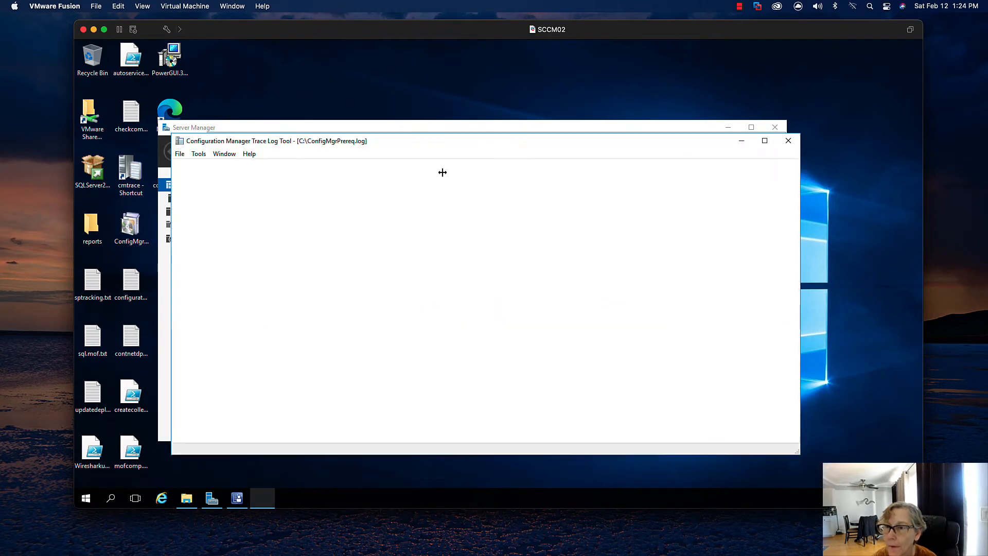
scroll(597, 260, "down", 2)
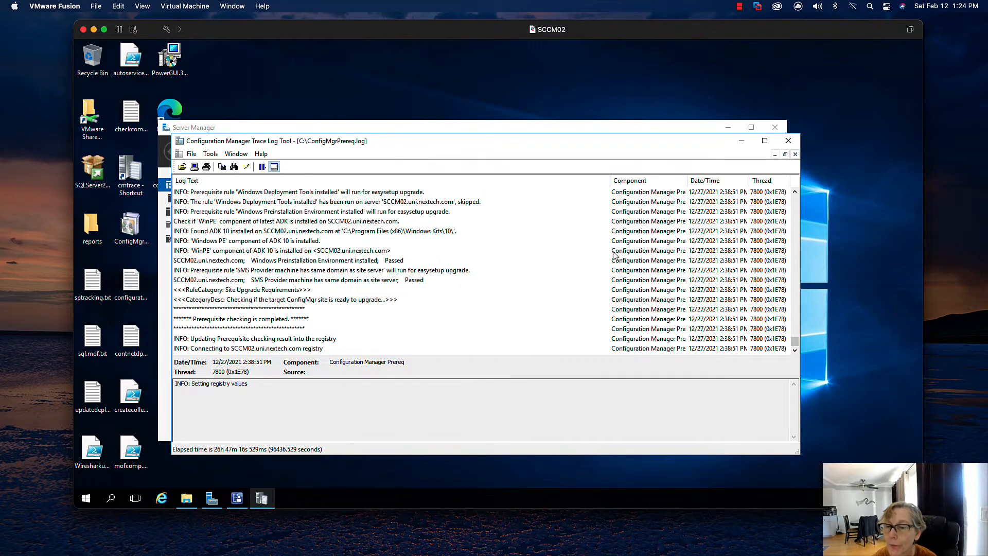
left_click(742, 140)
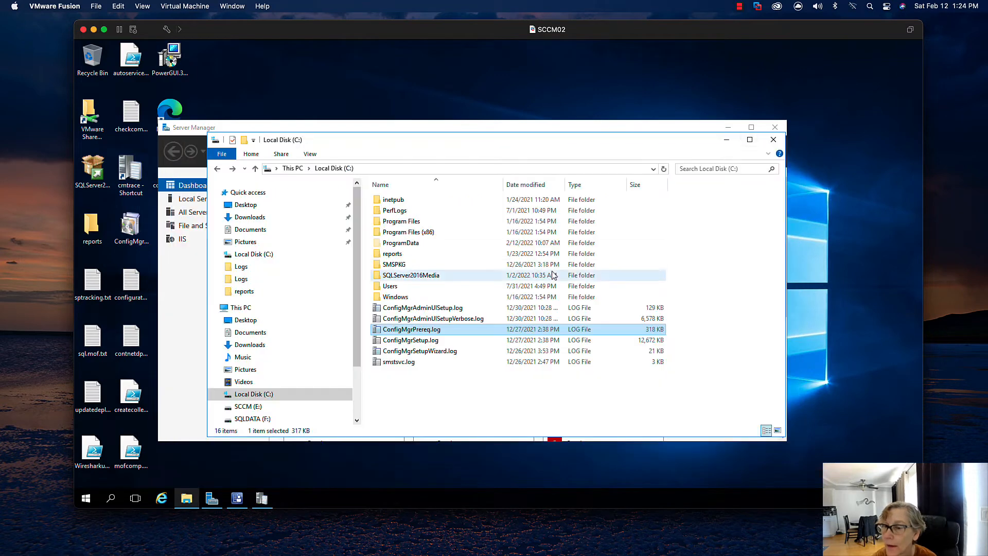
Open ConfigMgrSetup.log from the C: drive in the trace log tool and view its latest entries.
left_click(422, 341)
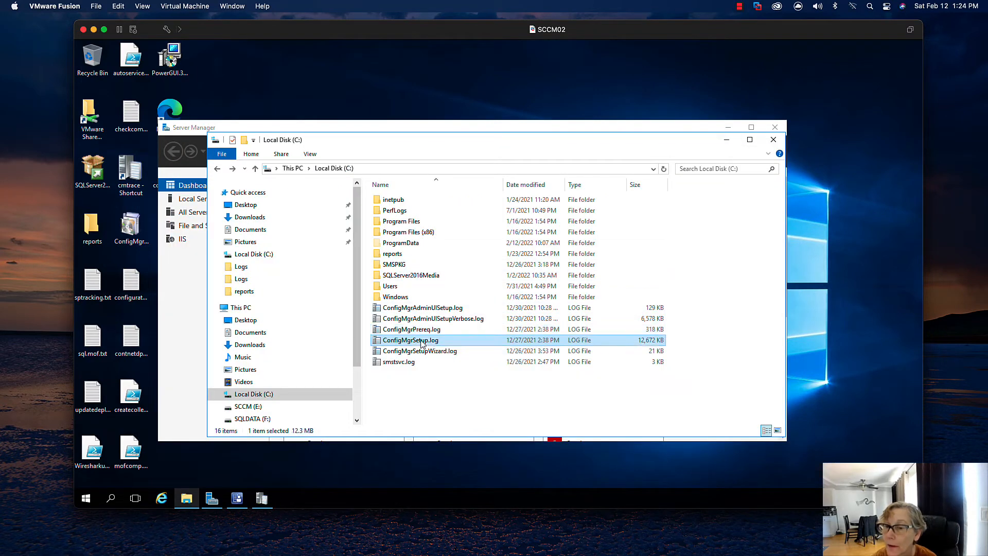
right_click(422, 340)
left_click(445, 181)
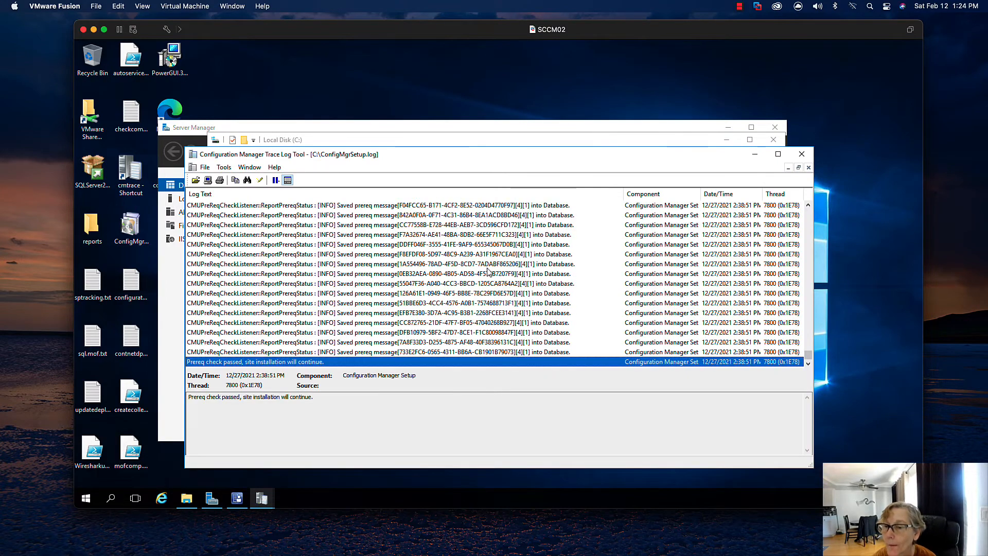
left_click(754, 154)
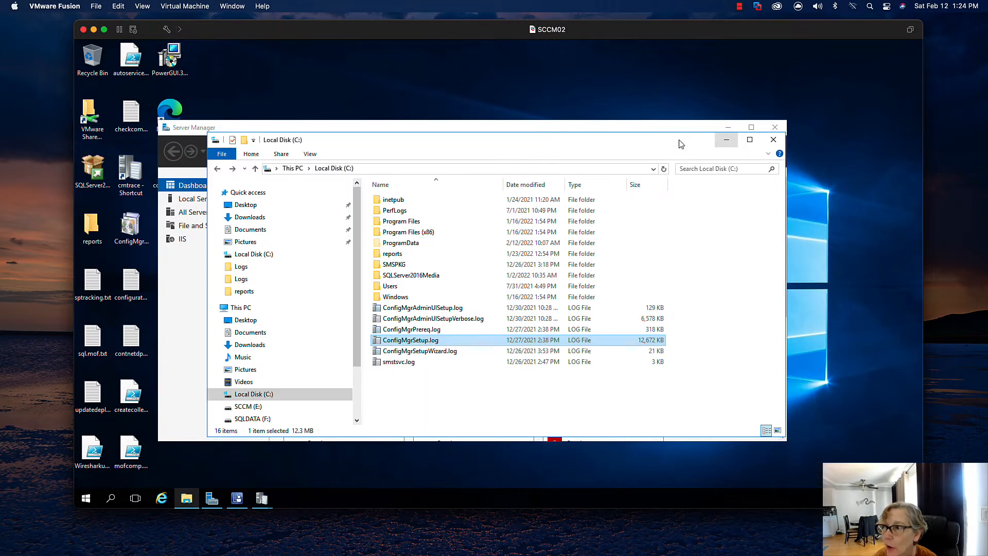
Open CMUpdate.log from the Logs folder of C:\Program Files\Microsoft Configuration Manager.
left_click(628, 128)
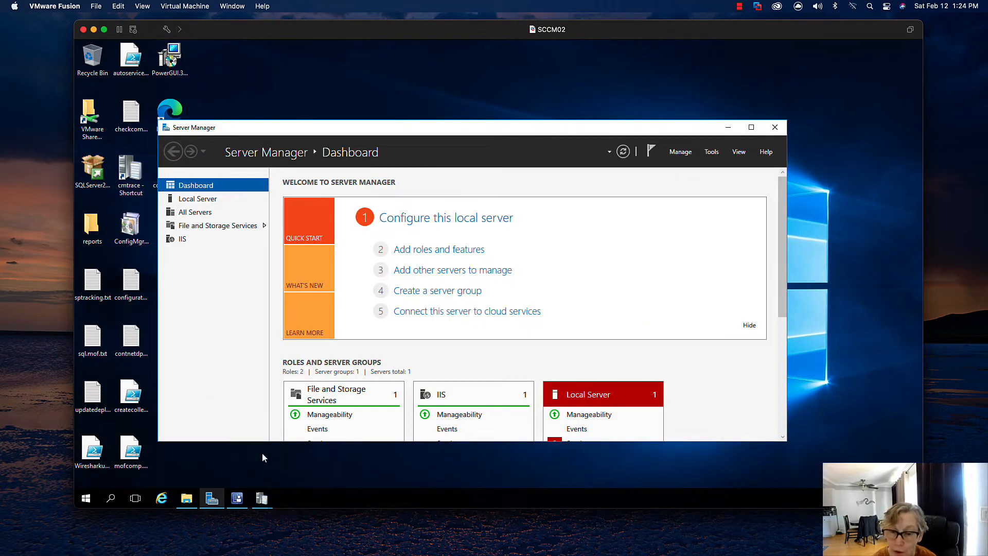
left_click(194, 496)
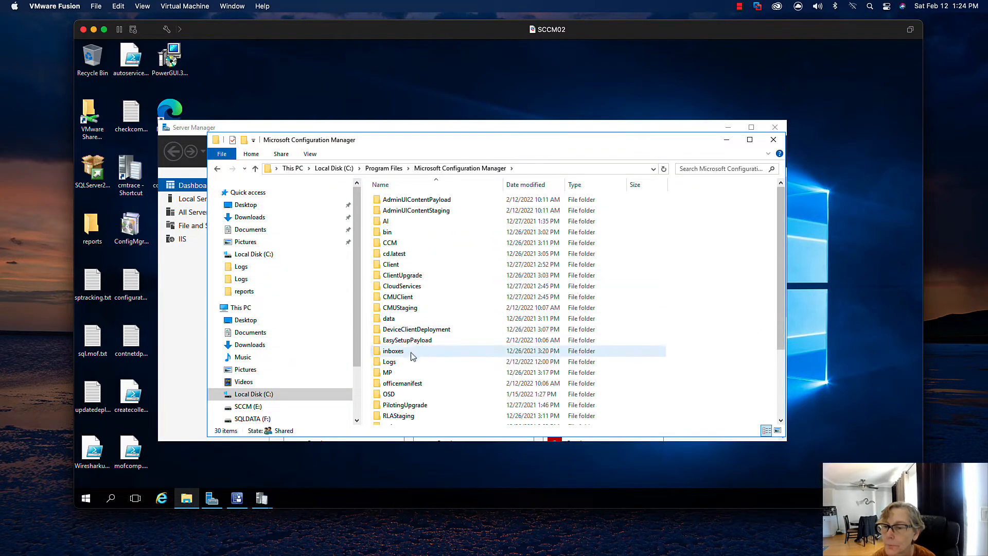
double_click(389, 362)
scroll(442, 360, "down", 2)
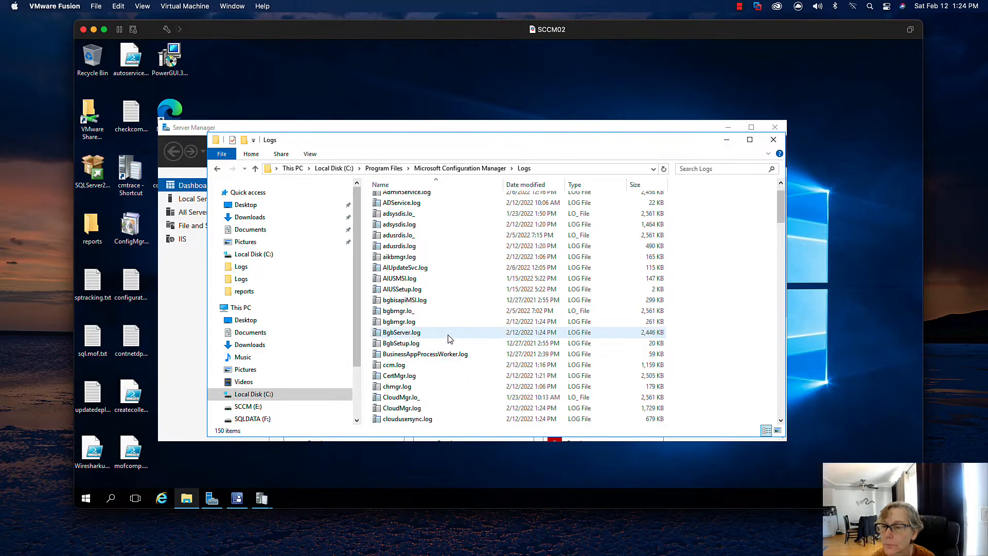
scroll(454, 365, "down", 1)
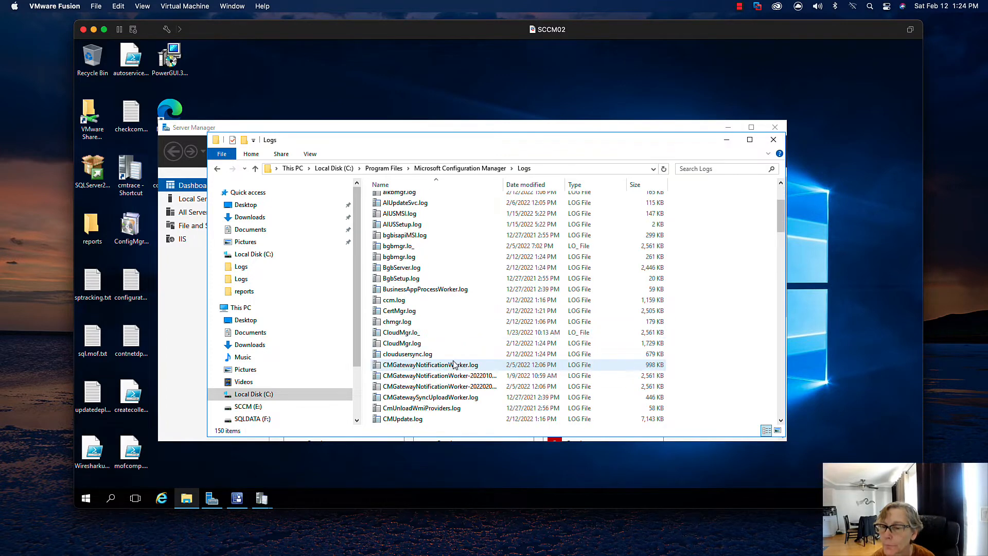
double_click(418, 420)
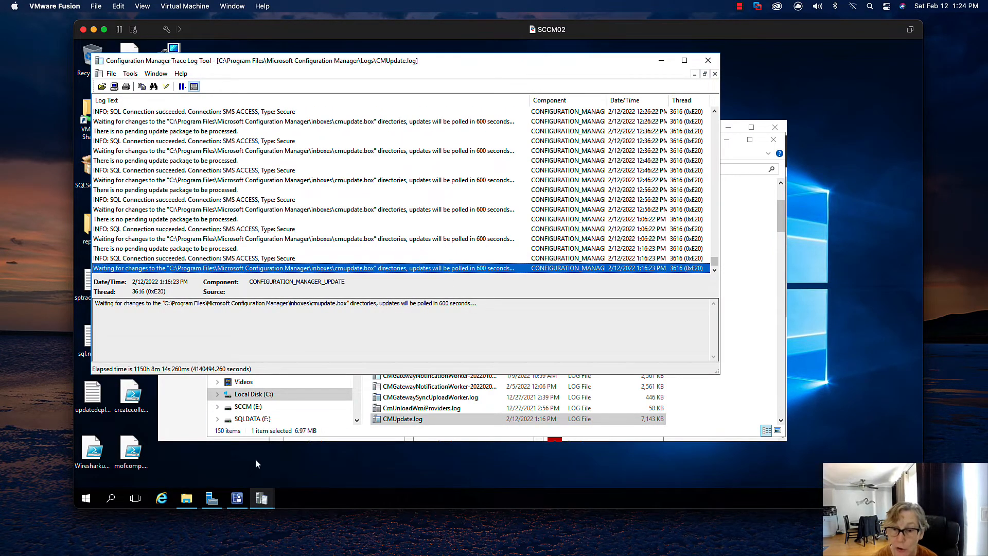
Return to the Configuration Manager console and show the Updates and Servicing Status details for Configuration Manager 2111.
left_click(237, 497)
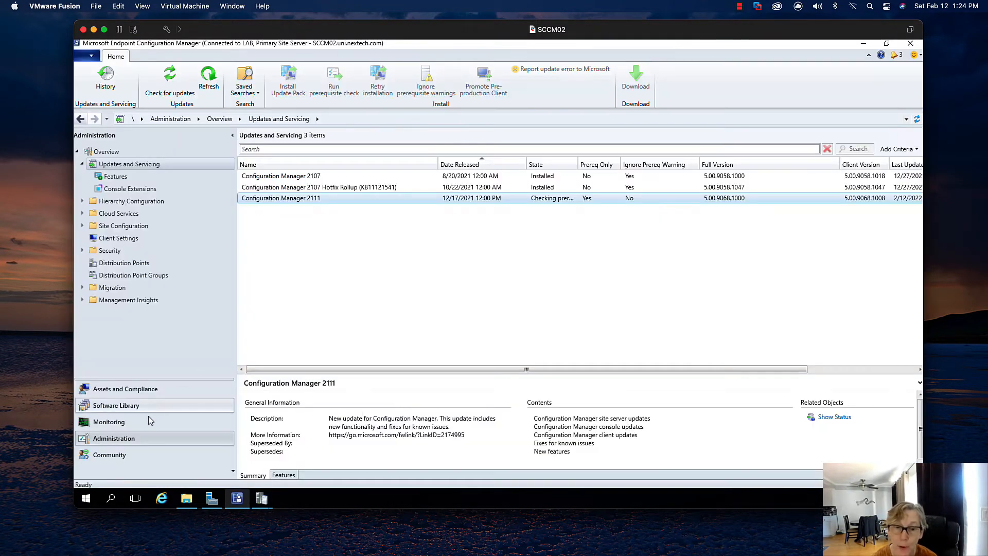
left_click(134, 422)
scroll(190, 338, "down", 1)
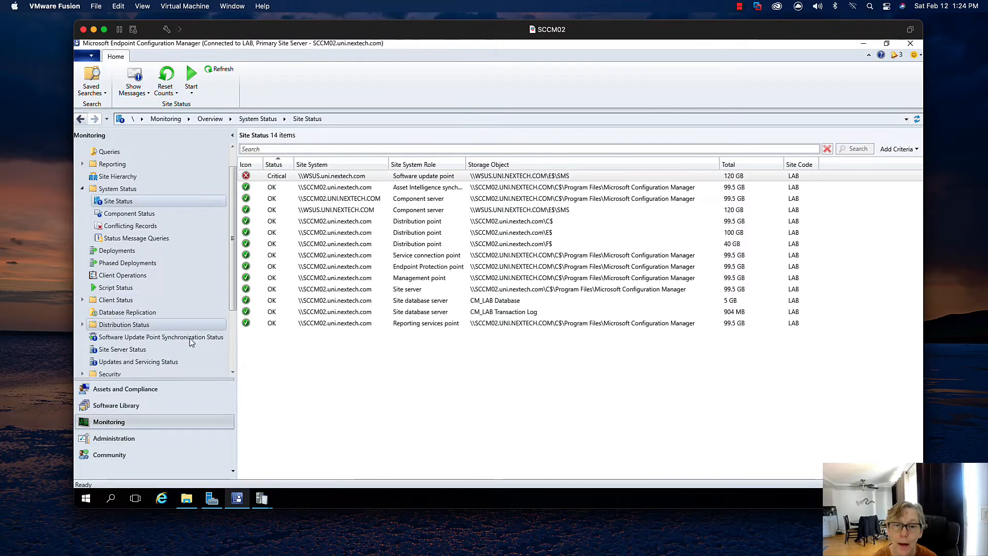
left_click(156, 362)
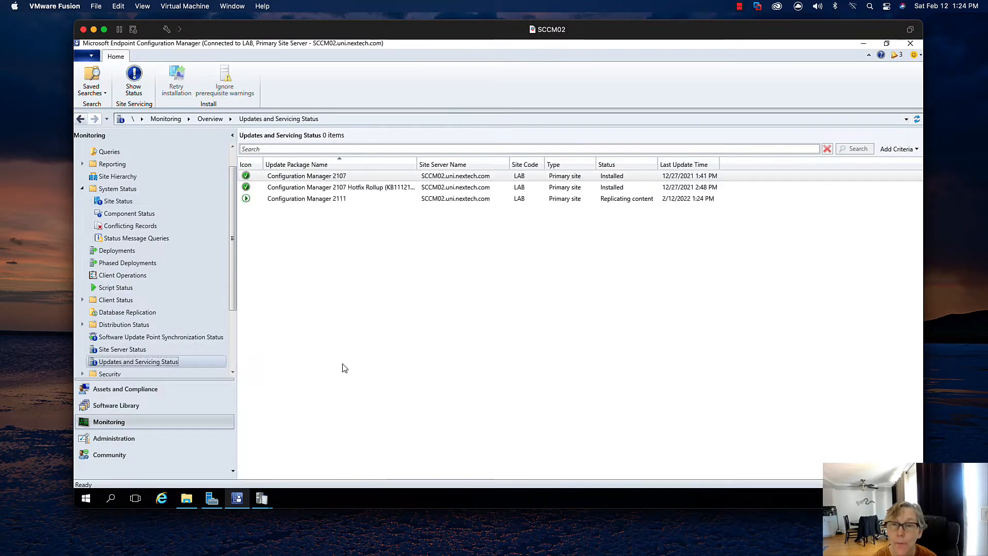
left_click(311, 199)
left_click(138, 86)
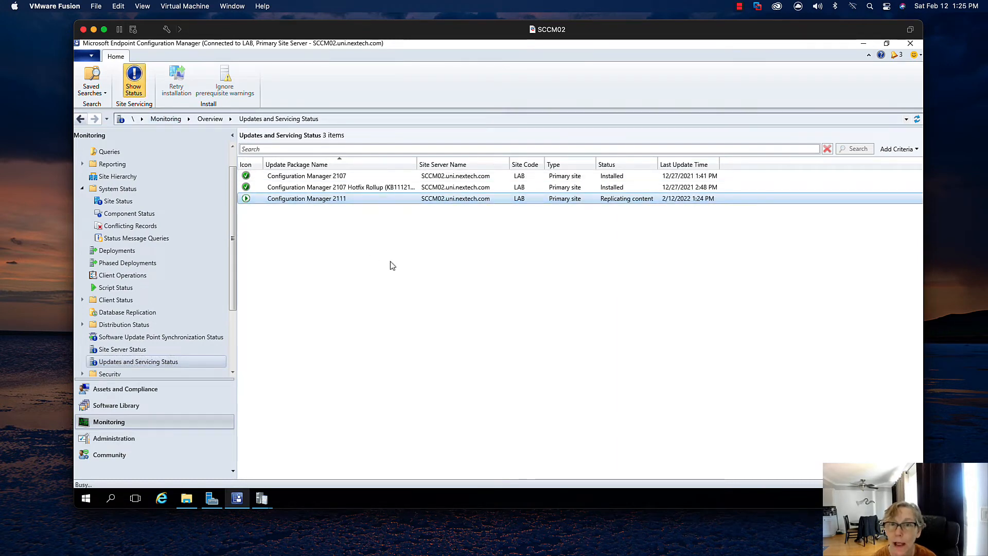
left_click(370, 166)
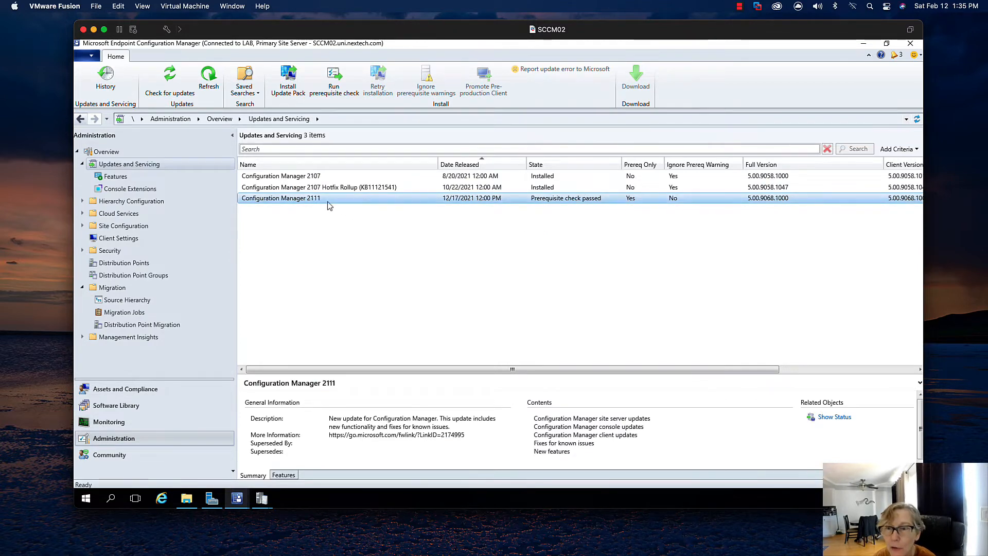
Start installing the Configuration Manager 2111 update pack, ignoring prerequisite check warnings and keeping the default feature selection.
left_click(291, 97)
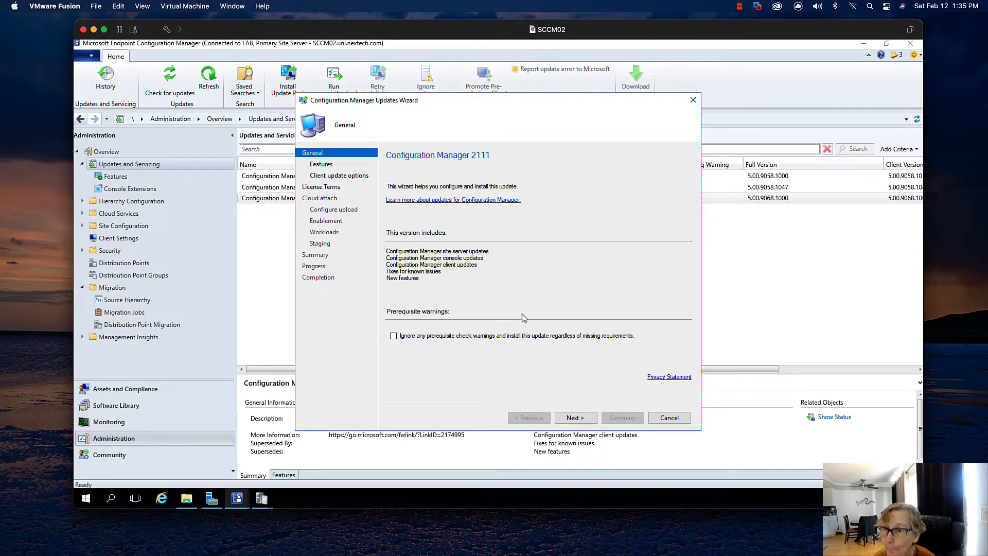
left_click(406, 336)
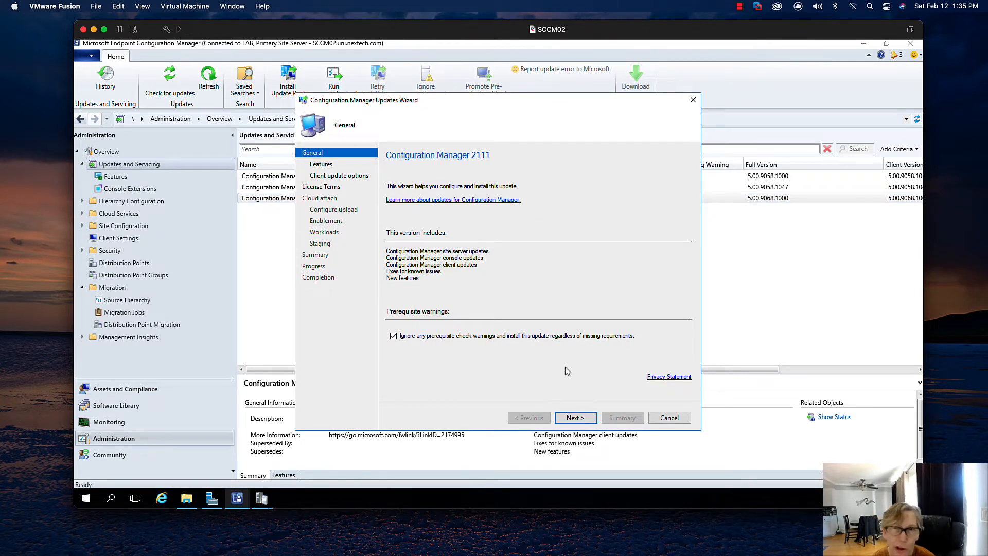
left_click(586, 415)
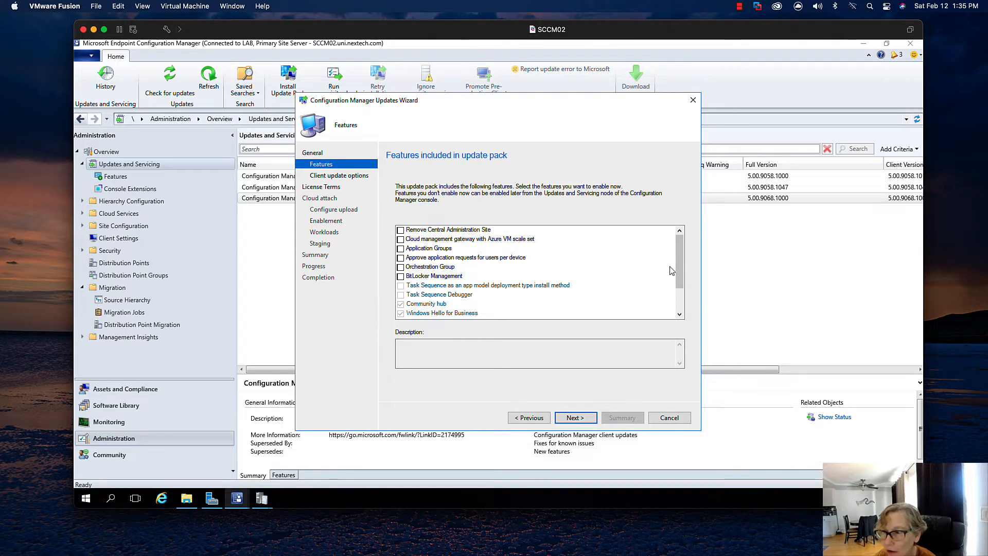
left_click_drag(681, 258, 680, 300)
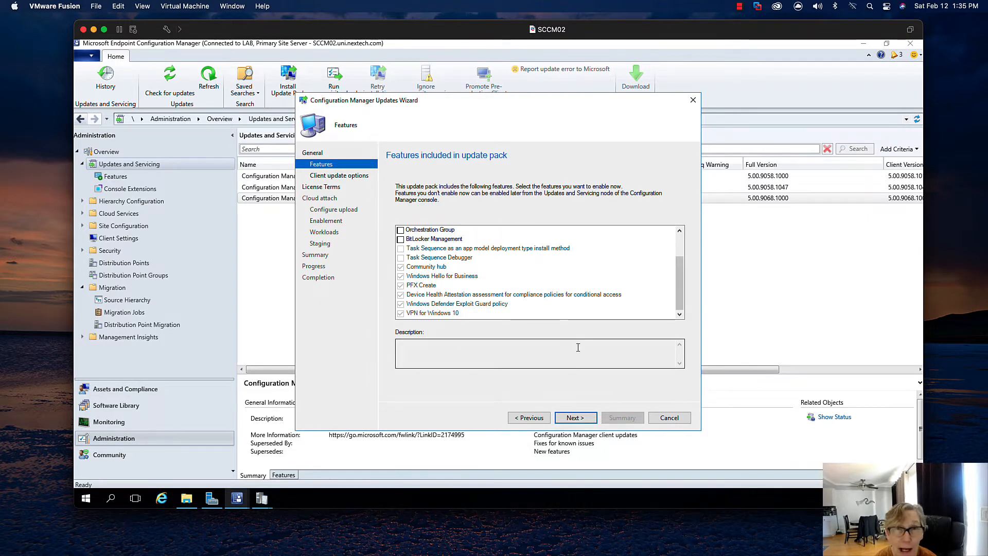
left_click(575, 417)
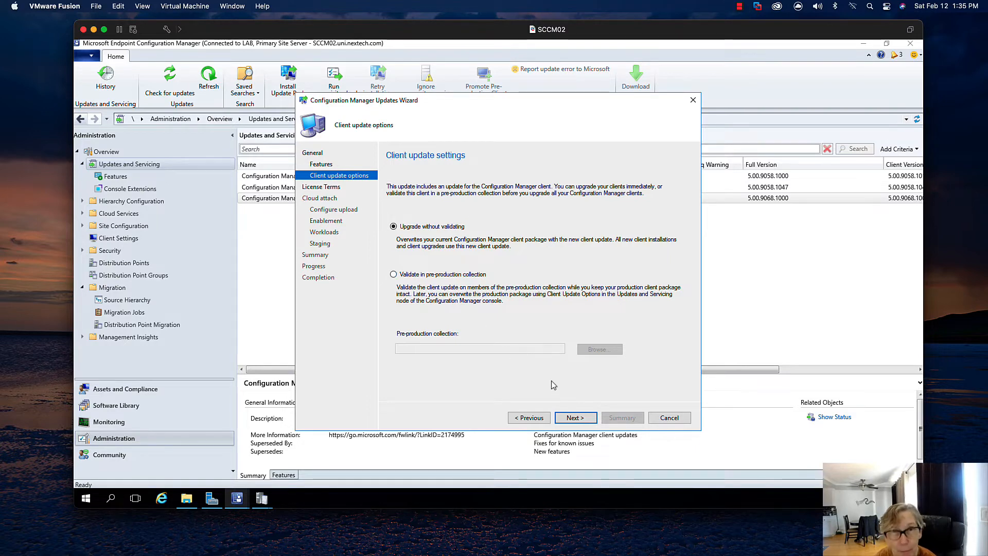
Keep the client update option Upgrade without validating and accept the License Terms and Privacy Statement.
left_click(575, 417)
left_click(412, 270)
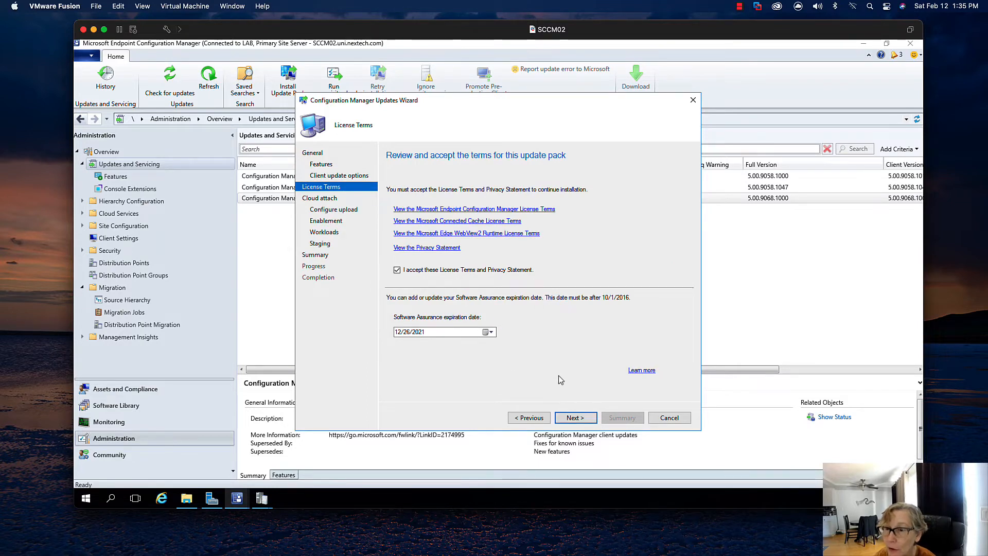
left_click(575, 418)
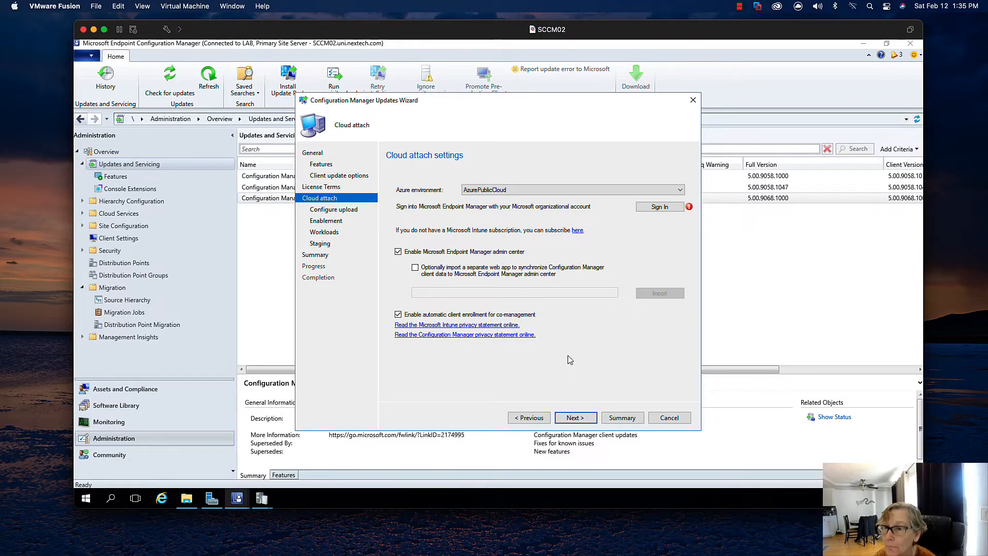
Disable the Microsoft Endpoint Manager admin center and automatic co-management enrollment, and complete the update wizard.
left_click(398, 252)
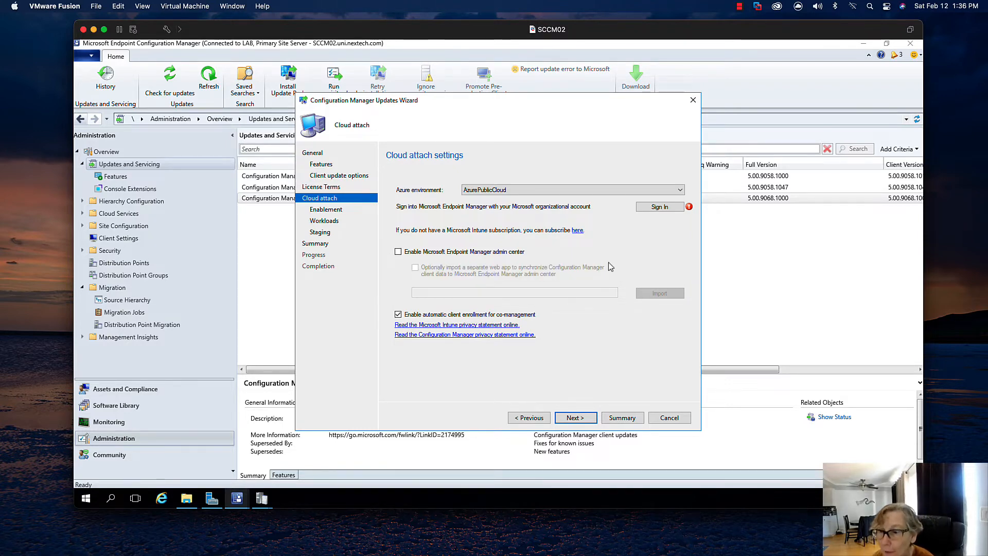
left_click(399, 315)
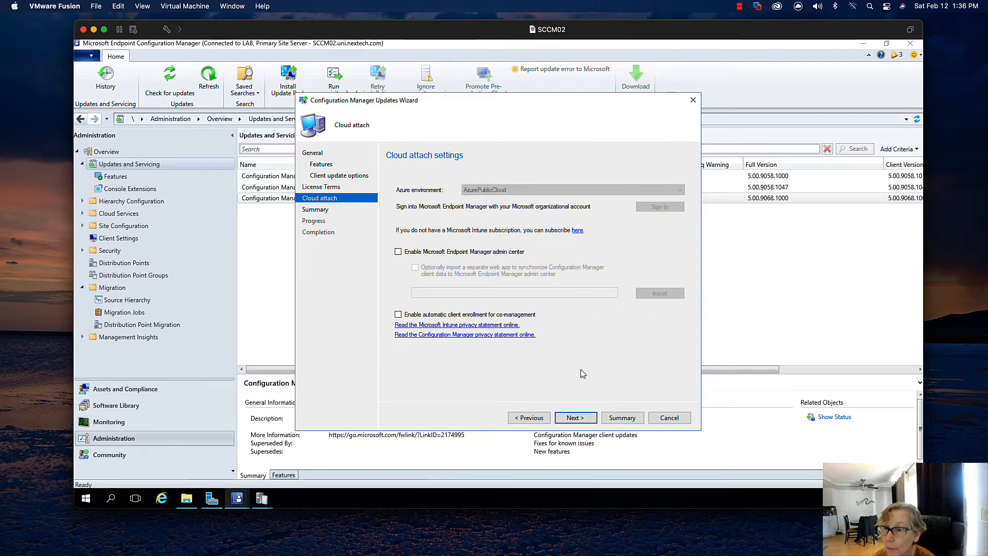
left_click(575, 418)
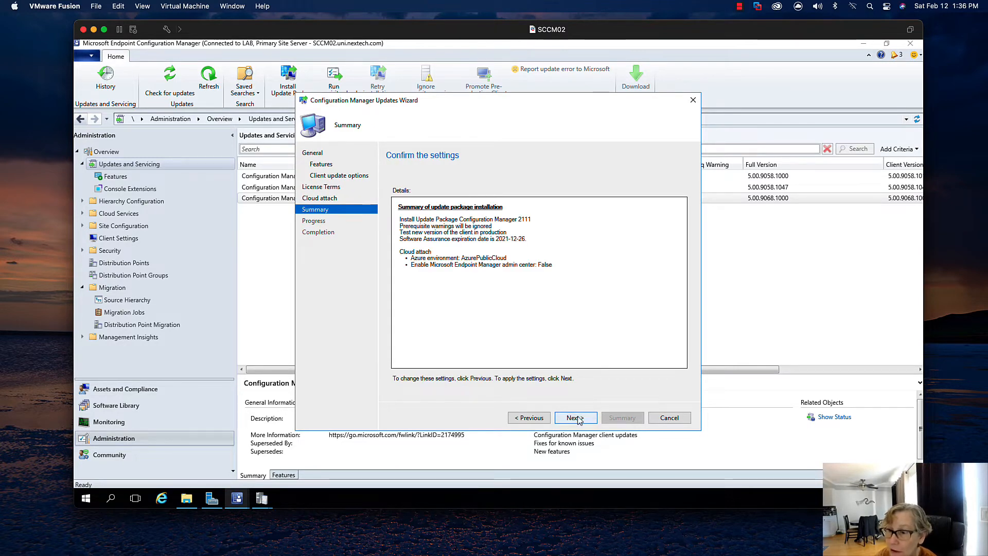
left_click(575, 417)
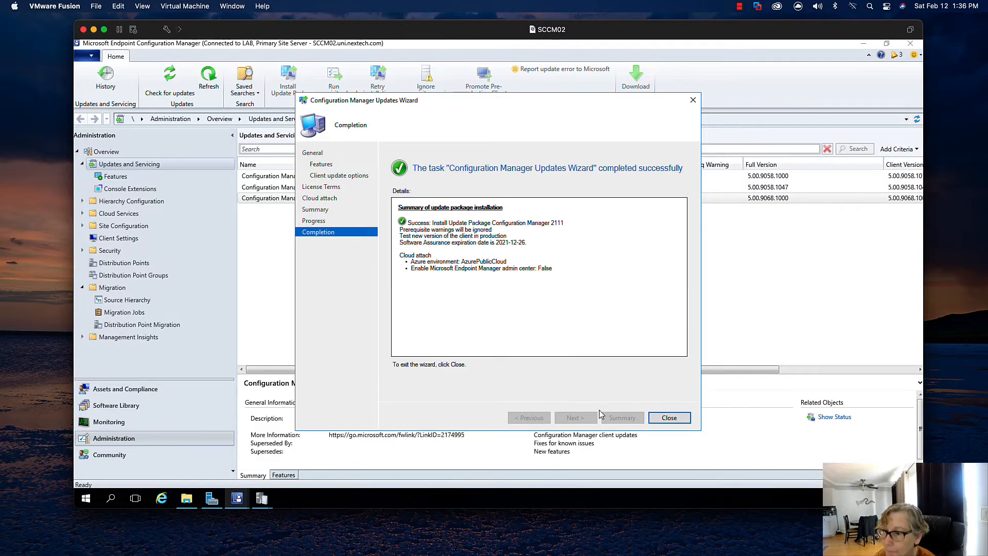
left_click(664, 418)
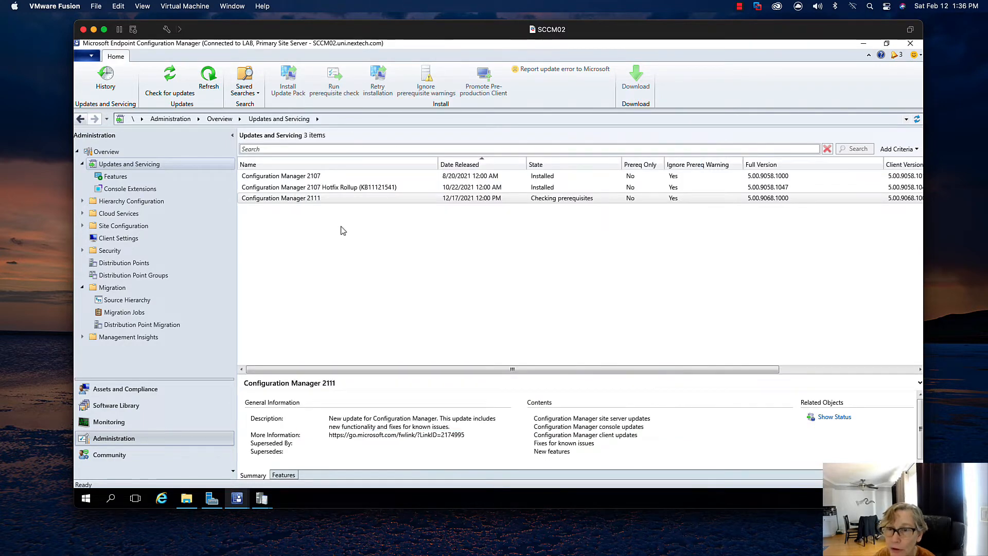
Check the CMUpdate.log entries and return to the console's Updates and Servicing Status under Monitoring.
mouse_move(262, 504)
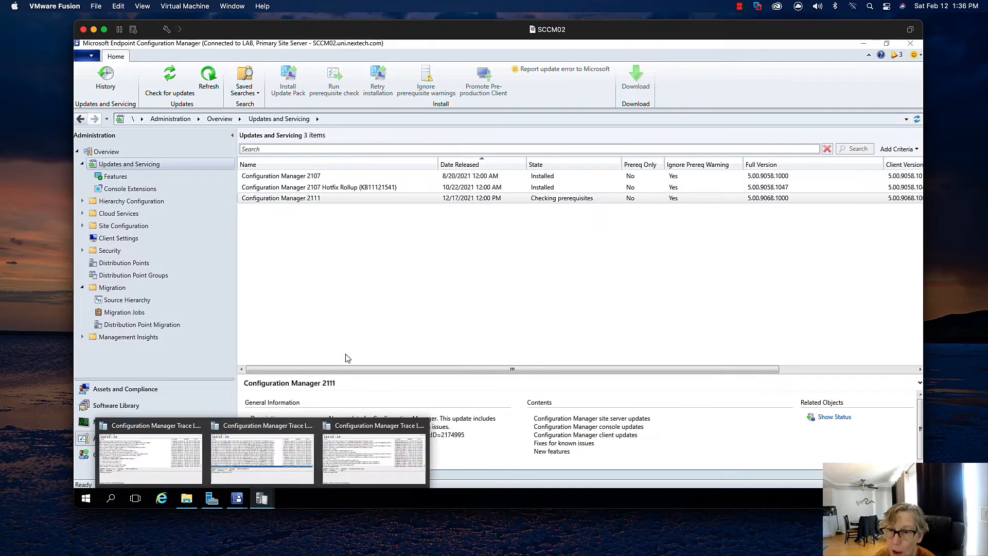
left_click(361, 453)
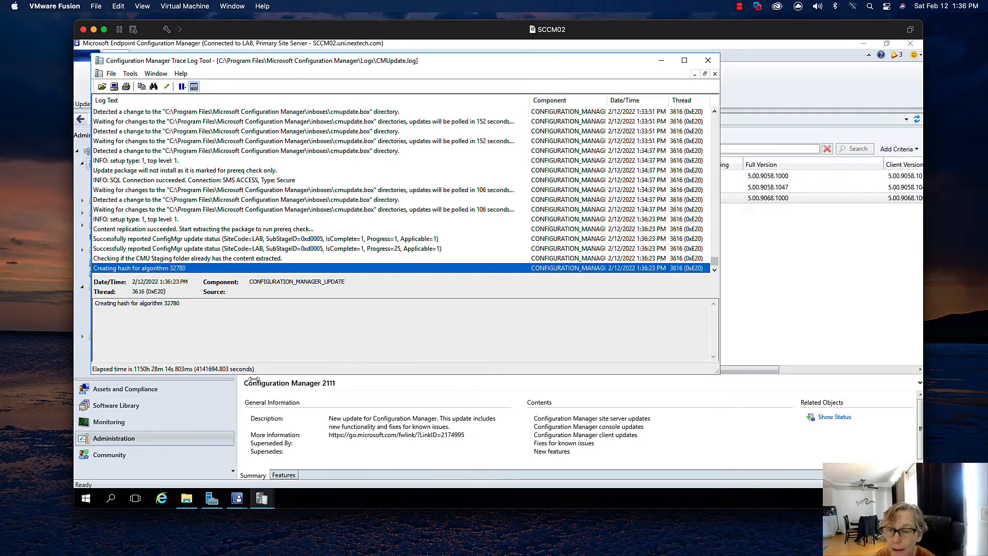
left_click(237, 498)
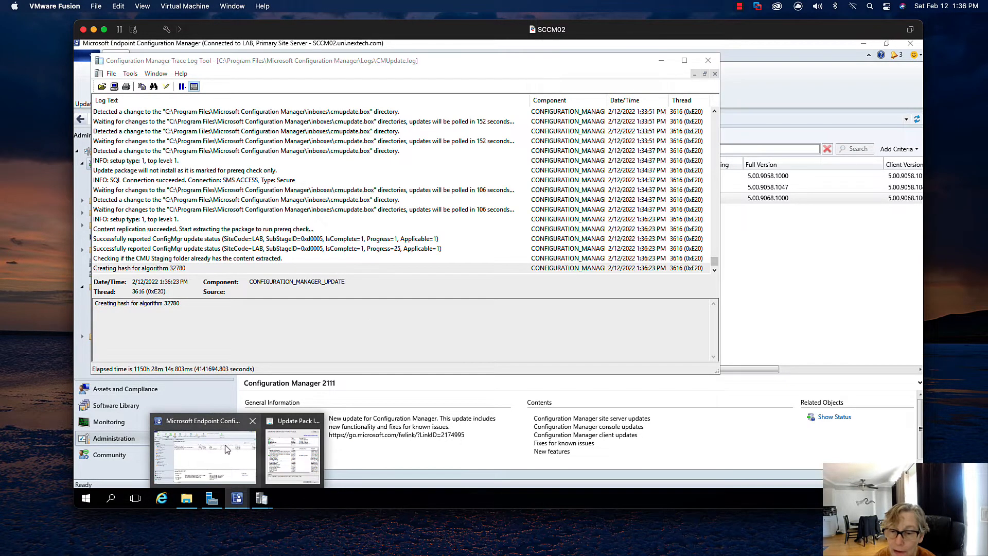
left_click(206, 453)
left_click(106, 427)
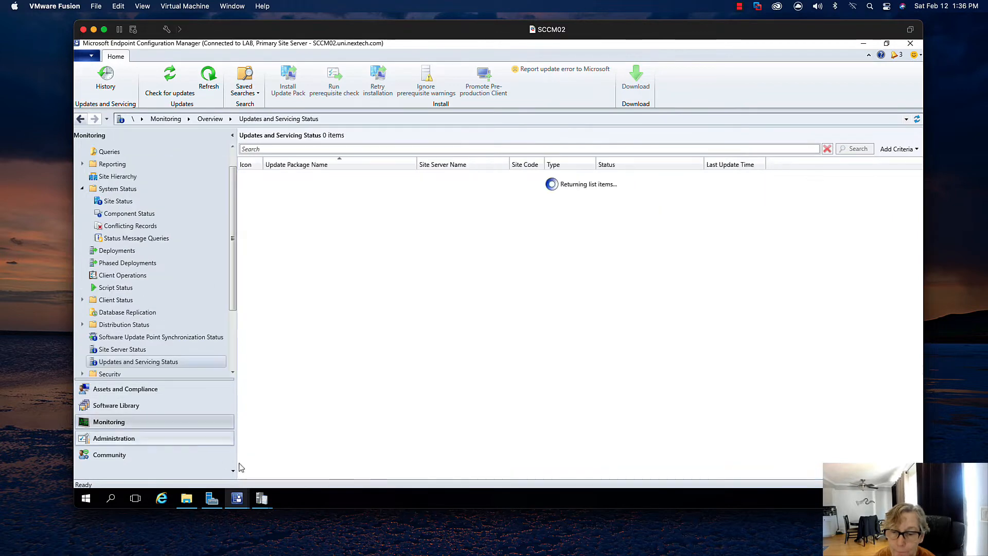
Review the detailed installation status of the Configuration Manager 2111 update pack and close the status window.
mouse_move(237, 498)
left_click(282, 468)
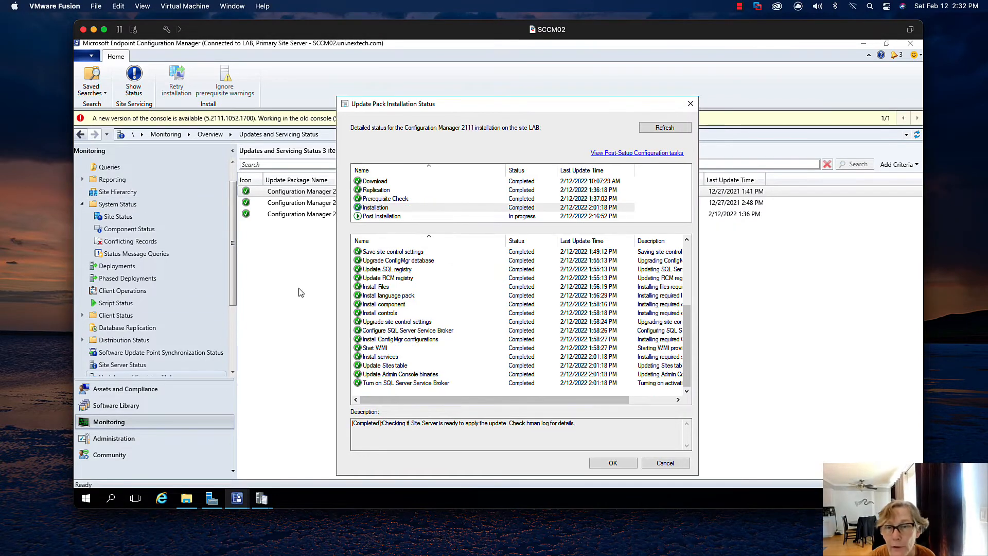
left_click(613, 463)
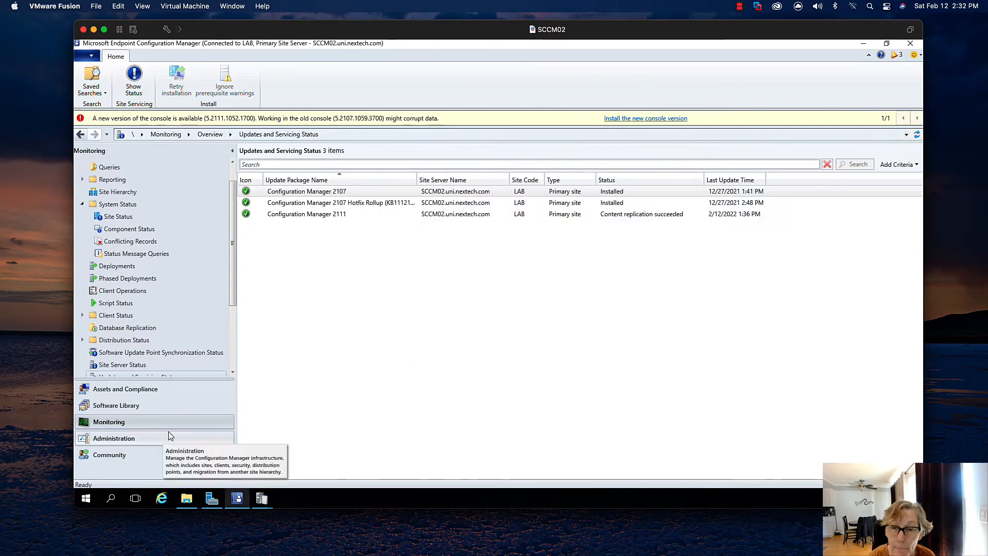
Check the update states in Updates and Servicing under Administration and examine the Configuration Manager 2111 Hotfix (KB12959506) details.
left_click(887, 188)
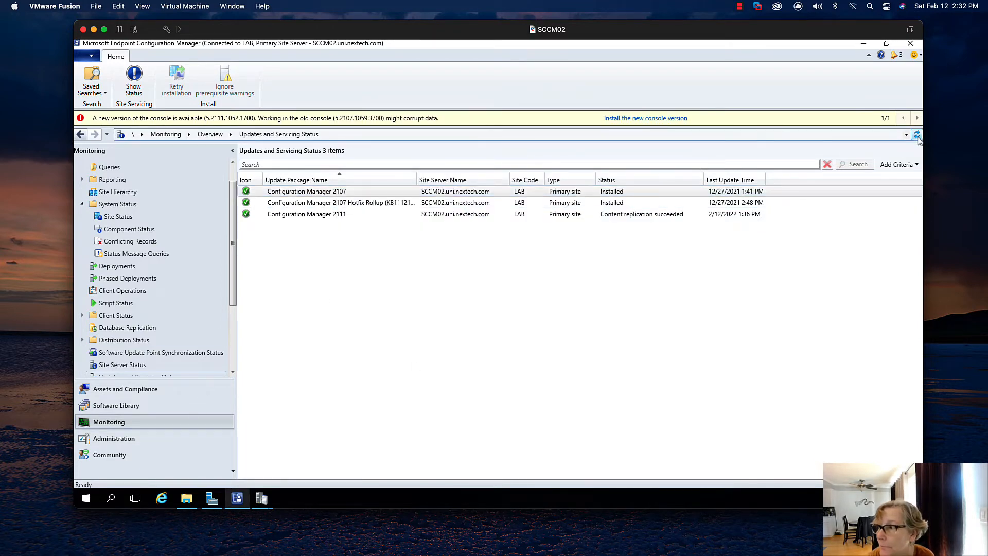
left_click(149, 437)
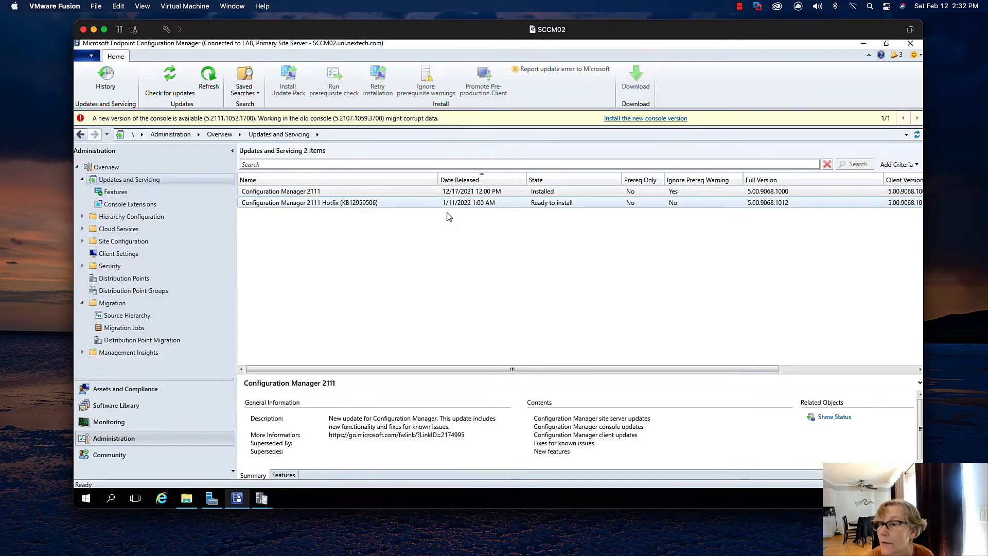
left_click(423, 204)
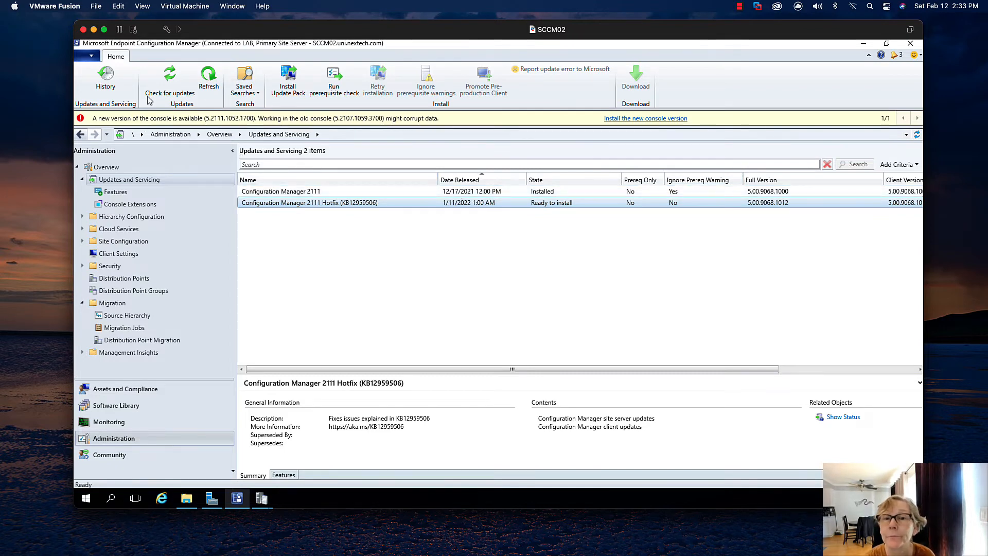
Open About Configuration Manager and accept the upgrade to the new console version.
left_click(92, 60)
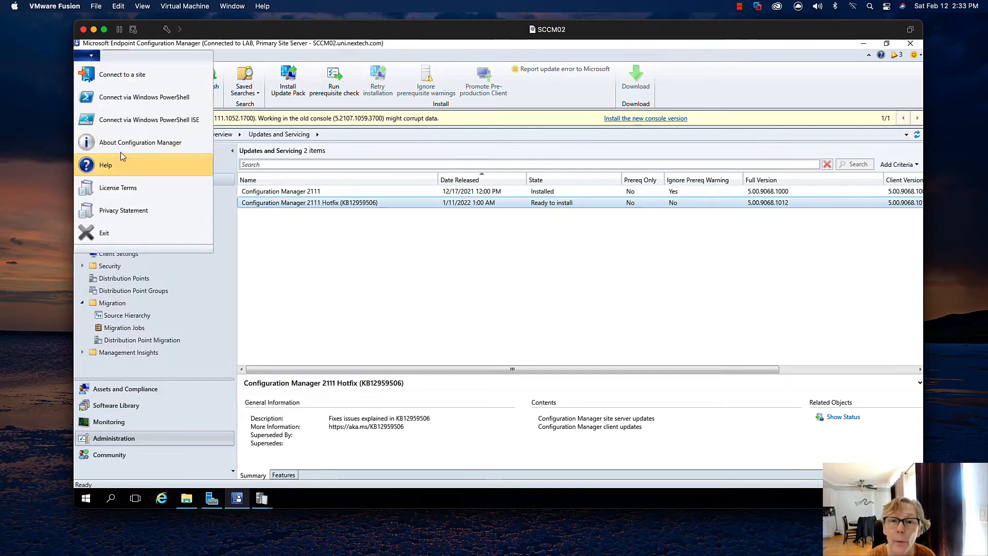
left_click(118, 138)
left_click(523, 312)
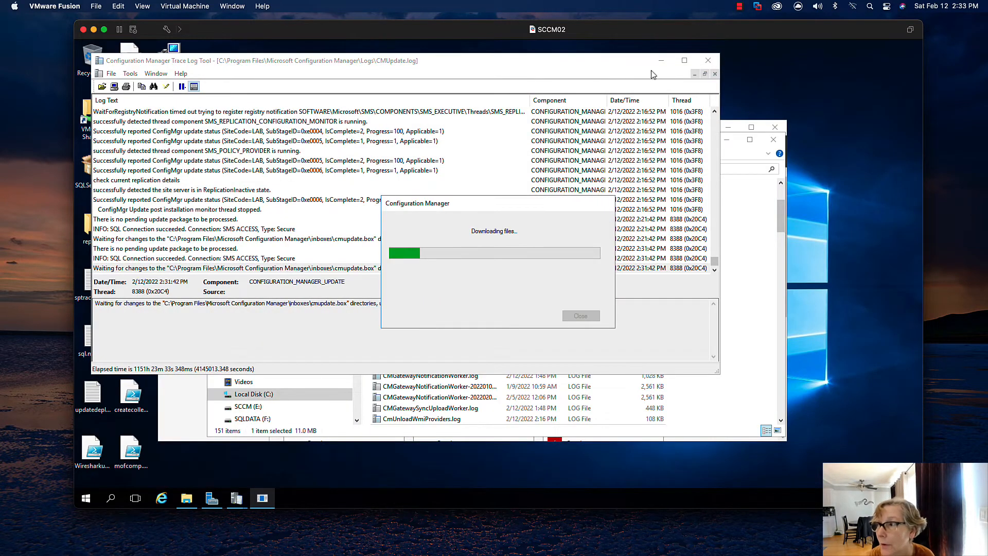
Close the Logs folder and the CMUpdate.log, ConfigMgrSetup.log and ConfigMgrPrereq.log windows during the console upgrade.
left_click(708, 60)
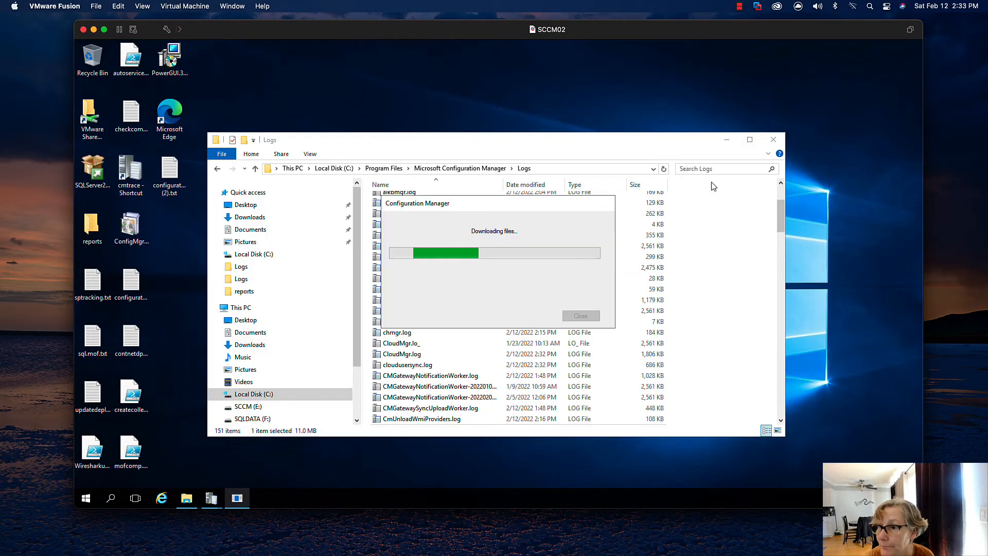
left_click(773, 139)
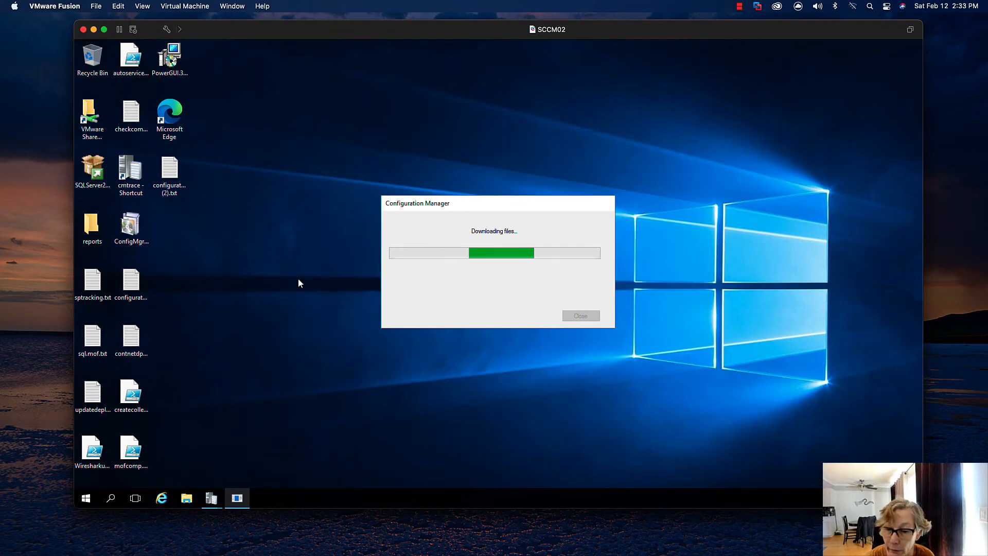
mouse_move(215, 493)
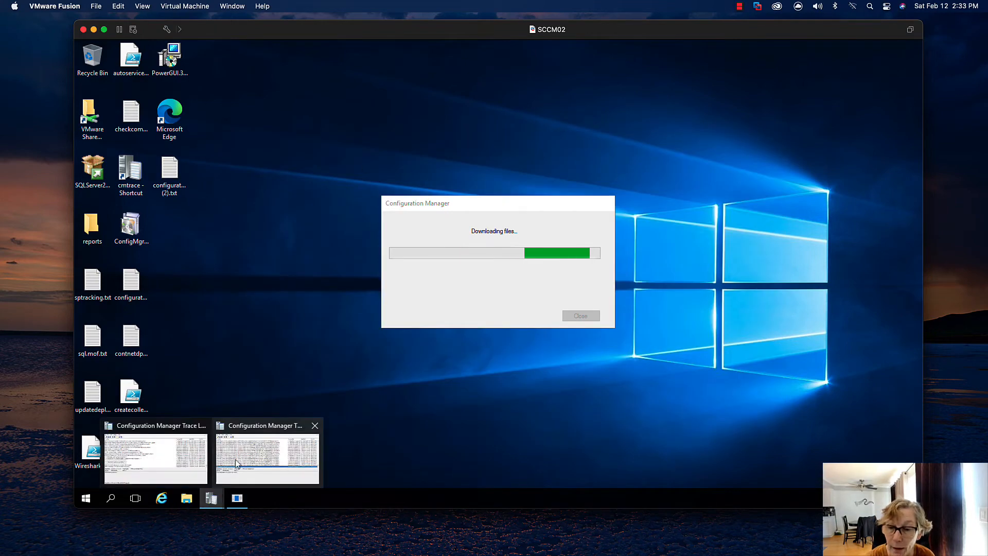
left_click(259, 448)
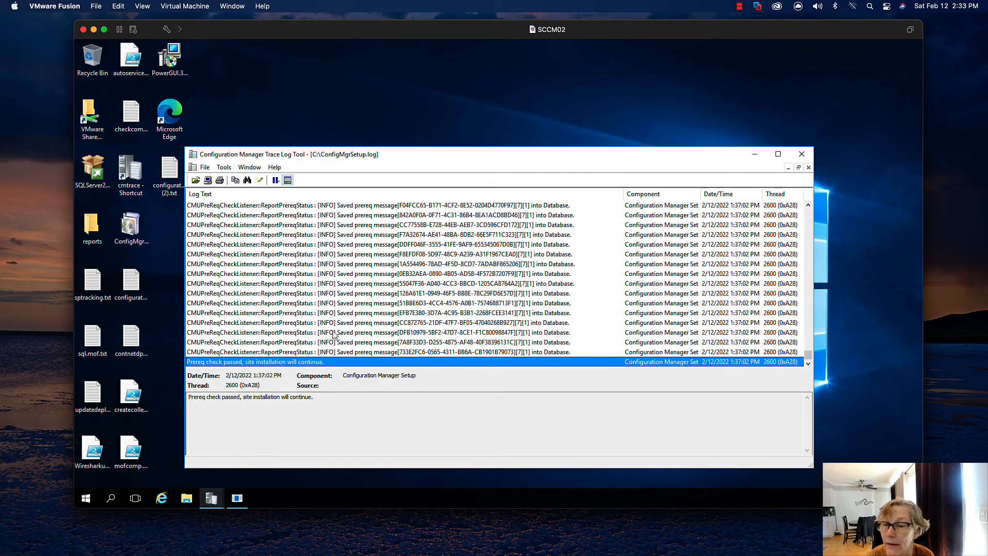
left_click(802, 155)
left_click(211, 499)
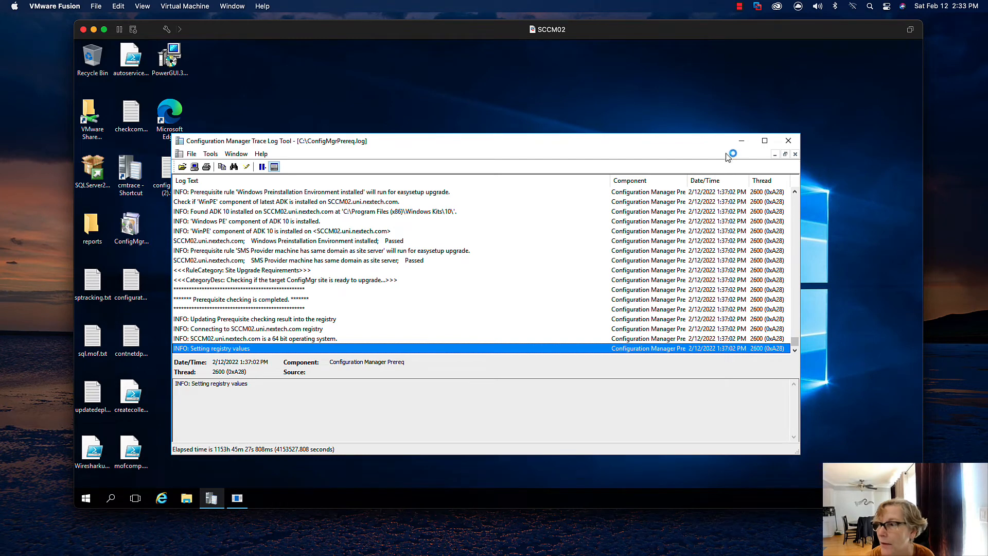
left_click(788, 141)
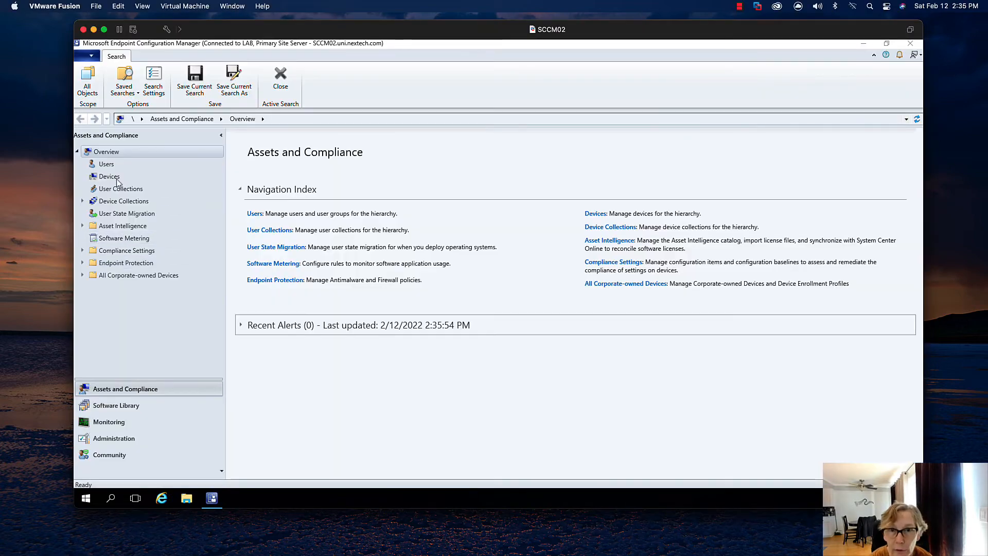
Check the version, console version and site version in About Configuration Manager.
left_click(90, 55)
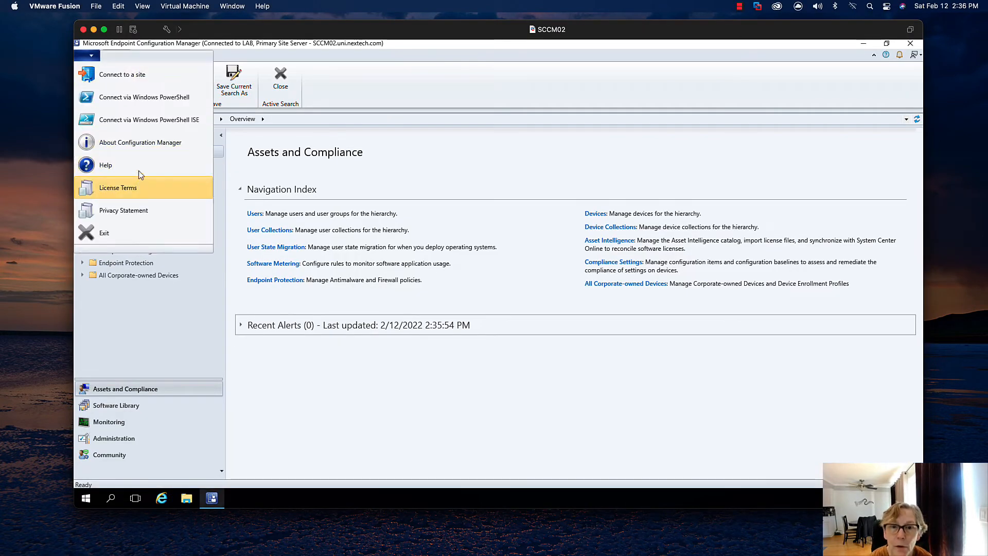
left_click(135, 147)
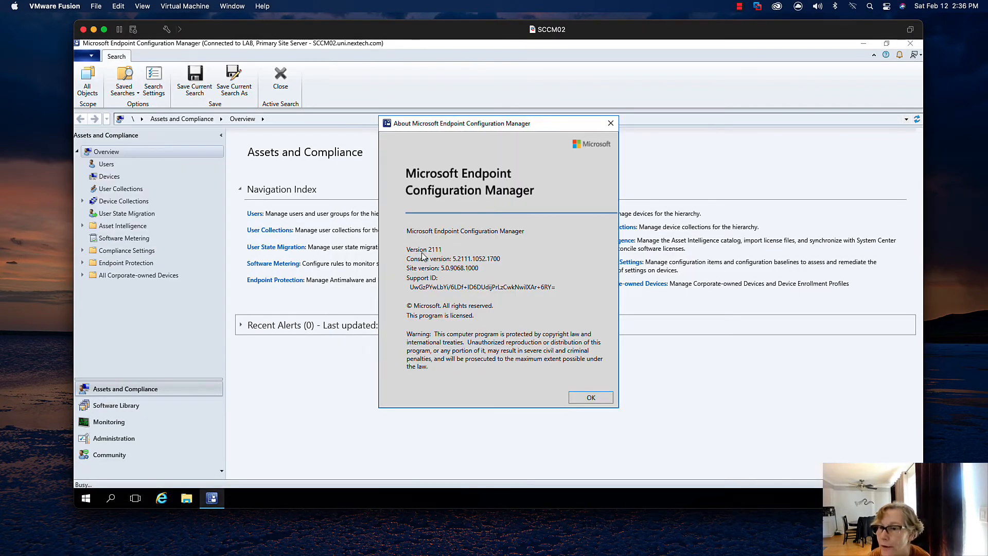
left_click(590, 396)
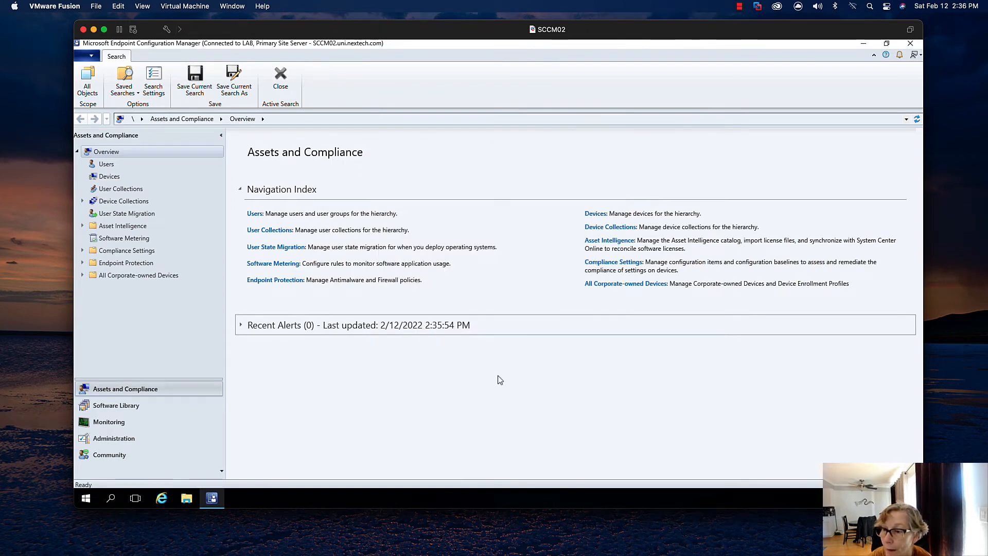
In the Hierarchy Settings for Sites, enable upgrading all clients in the hierarchy using the production client, automatically within 3 days.
left_click(149, 438)
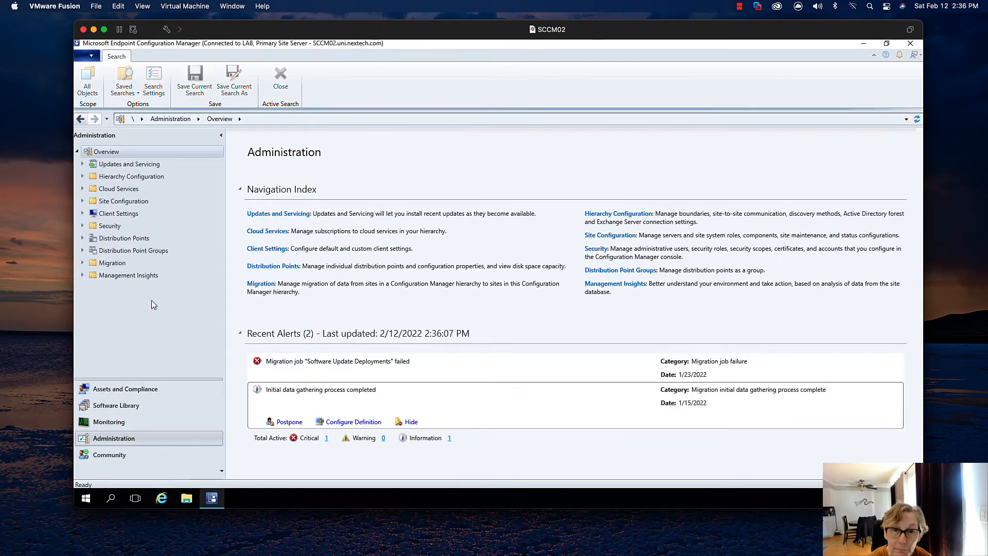
left_click(82, 200)
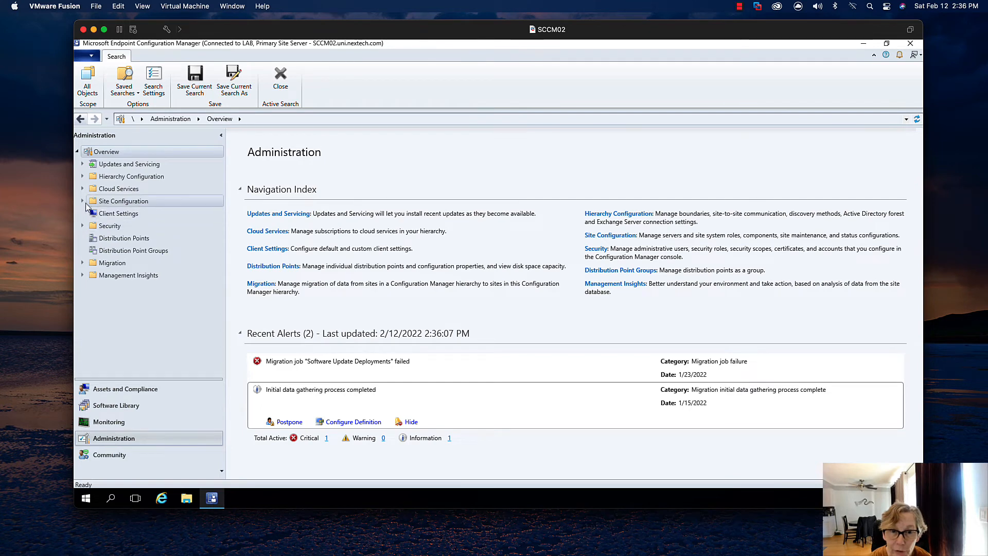
left_click(110, 213)
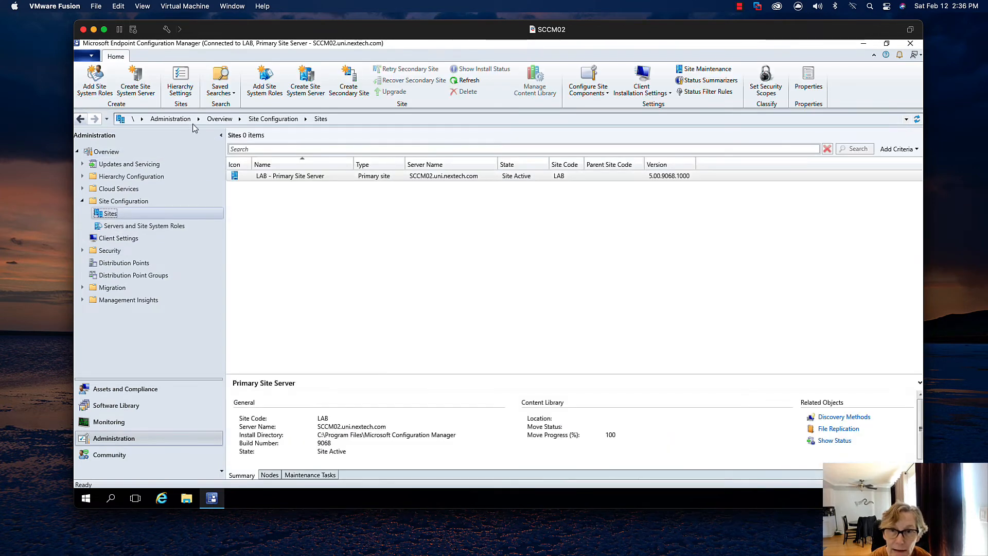
left_click(187, 92)
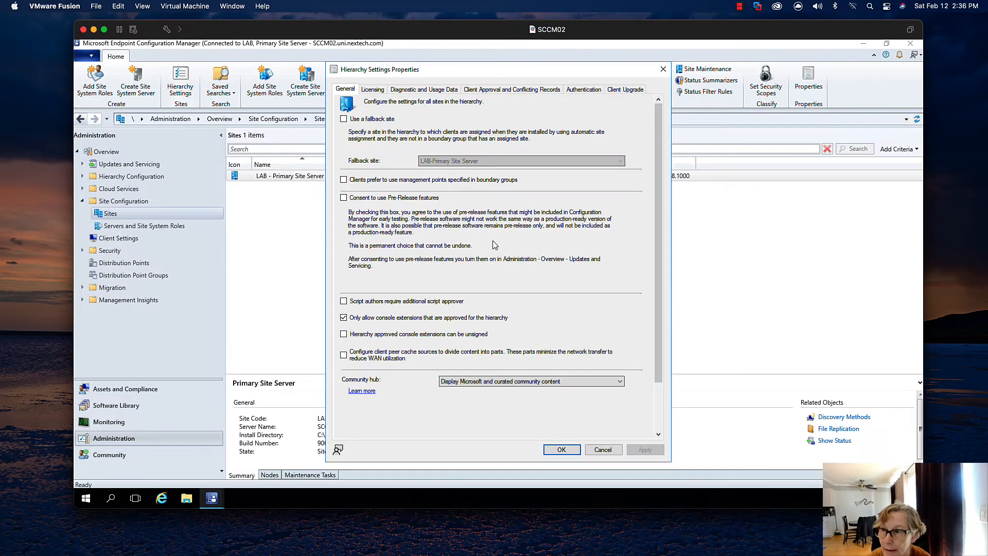
left_click(625, 90)
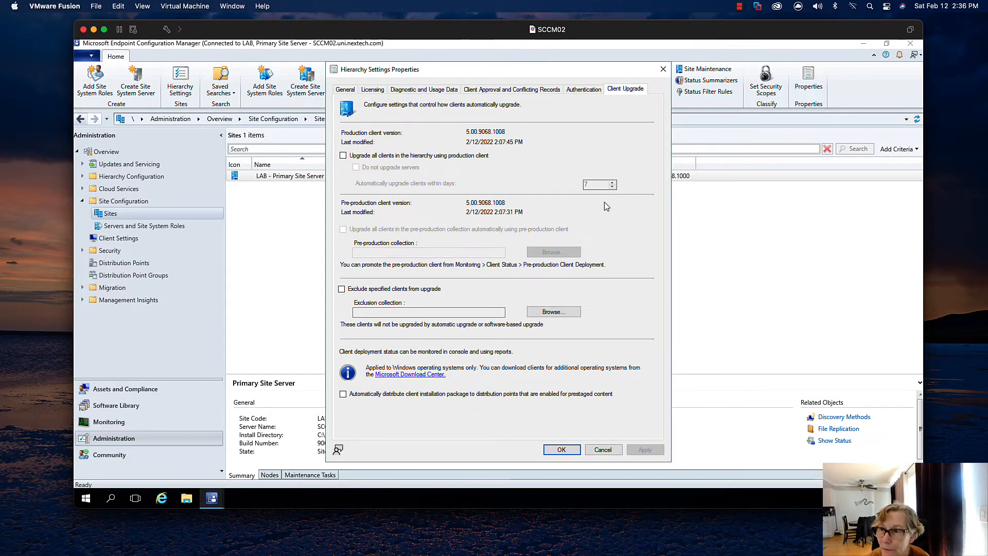
left_click(362, 156)
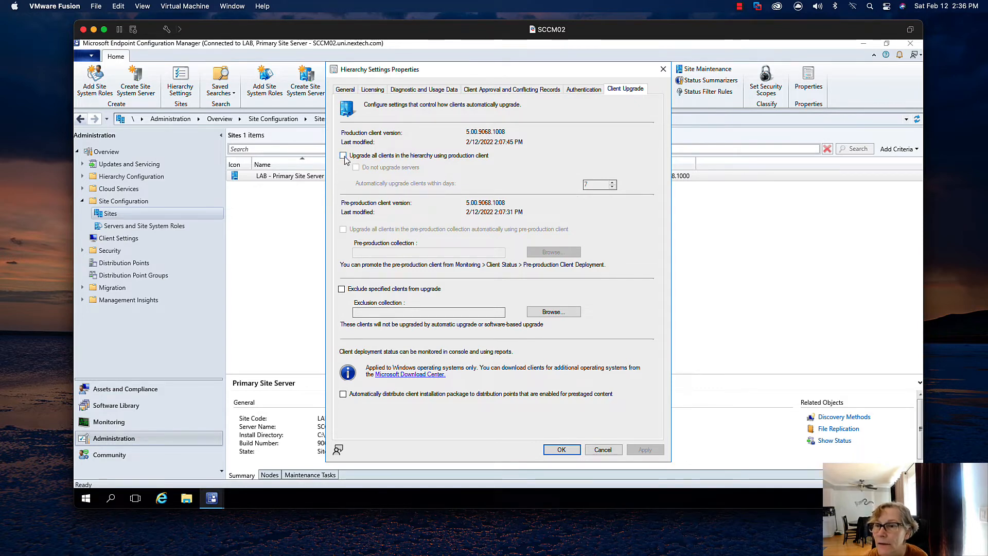
left_click(538, 320)
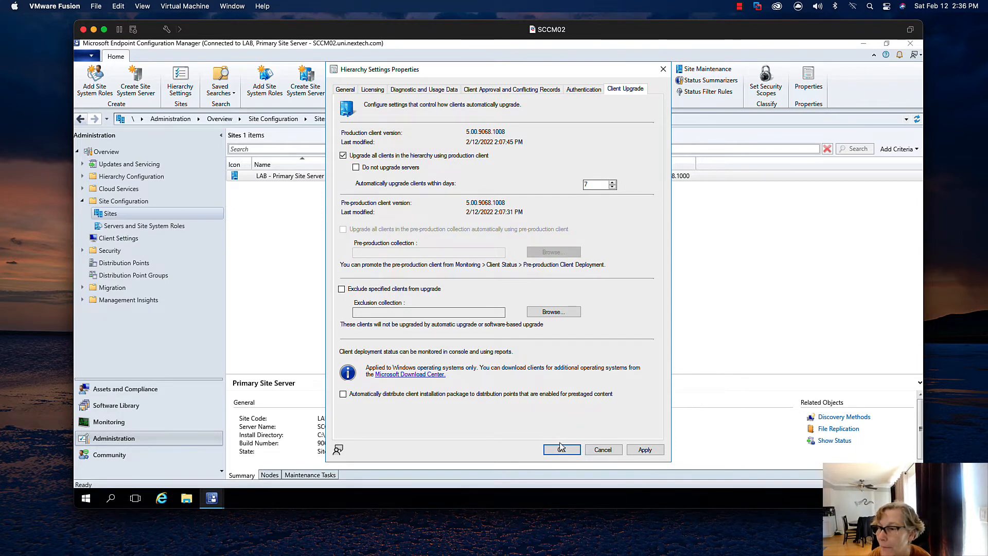
left_click_drag(596, 185, 568, 192)
type("3")
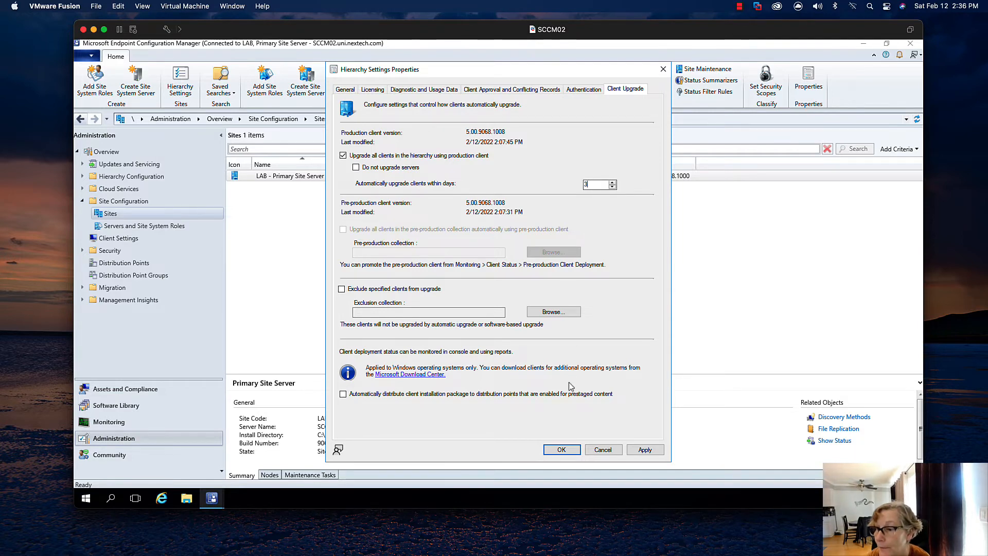
left_click(562, 448)
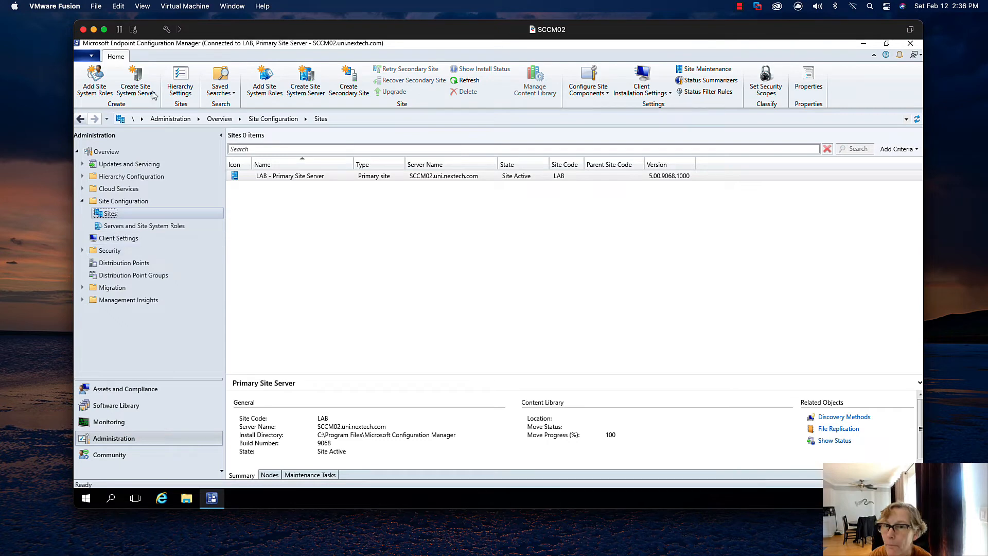
Add the existing account UNI\Administrator to the Client Push Installation accounts and review the installation properties and general settings.
left_click(641, 88)
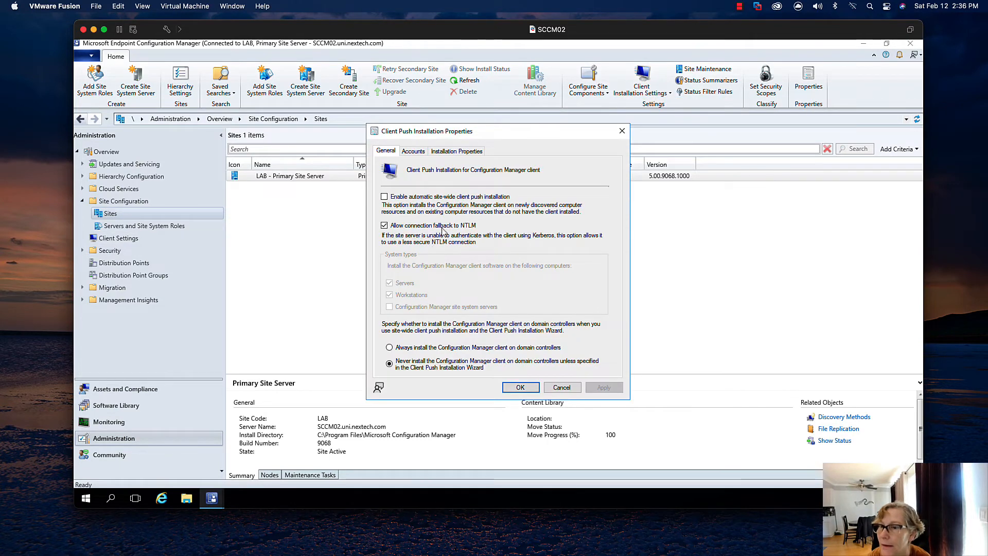
left_click(414, 150)
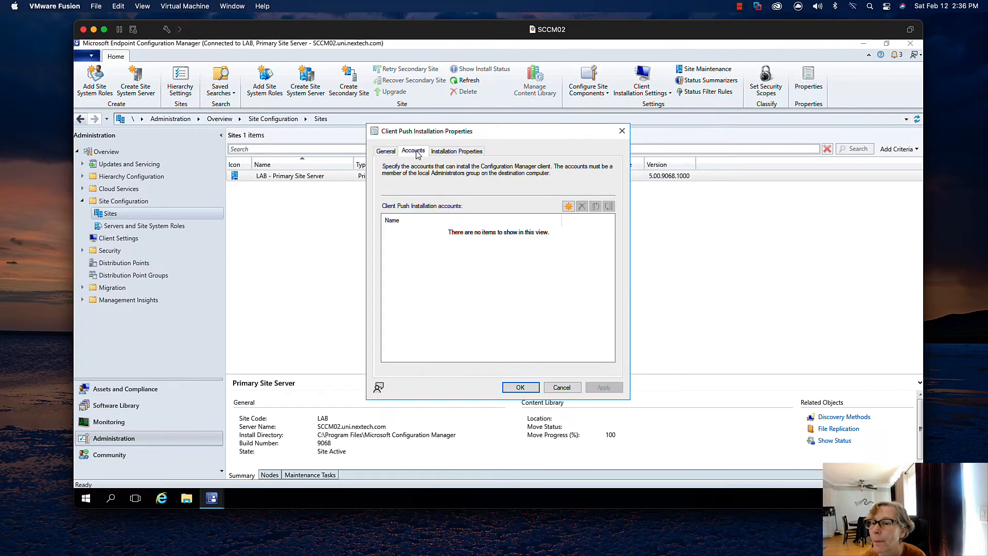
left_click(568, 206)
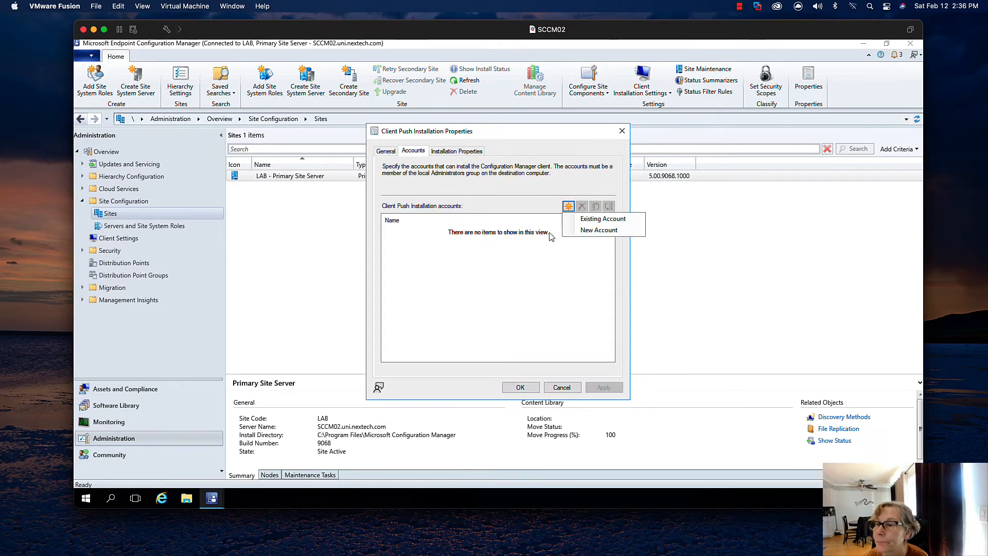
left_click(578, 220)
left_click(418, 232)
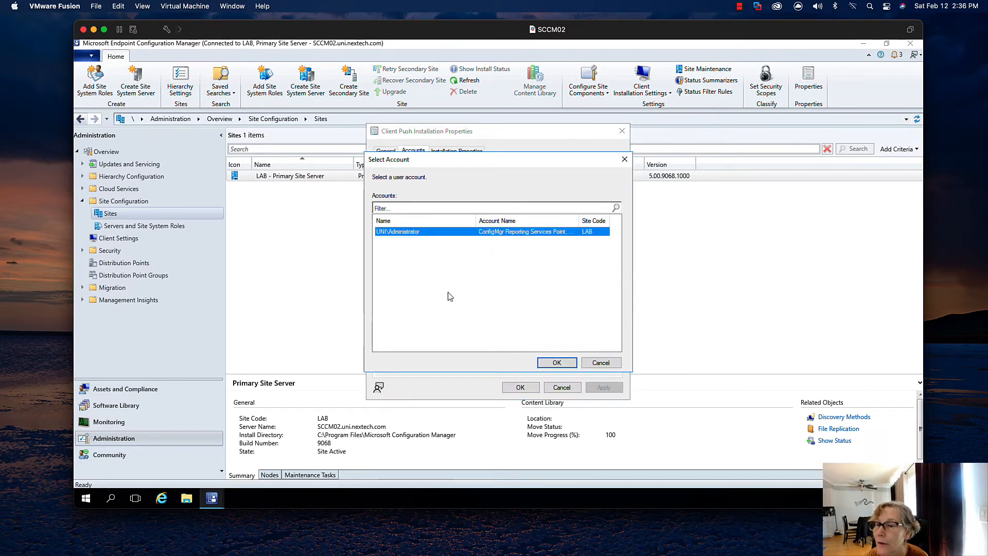
left_click(544, 362)
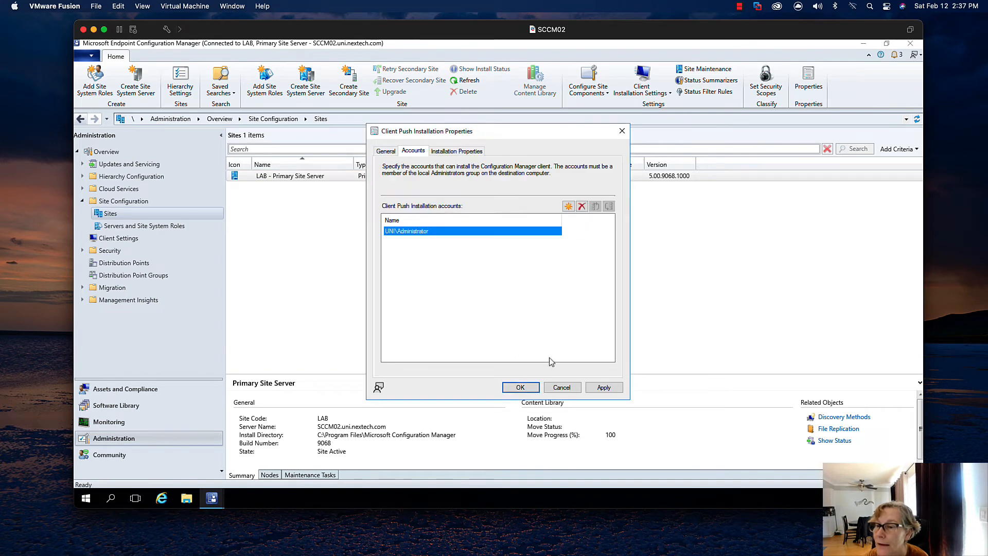
left_click(465, 151)
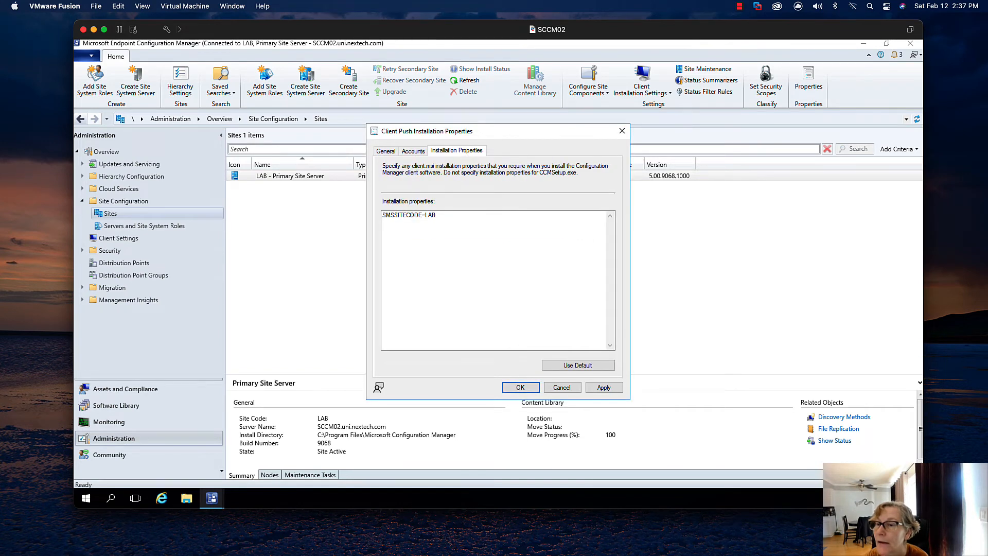
left_click(415, 151)
left_click(386, 150)
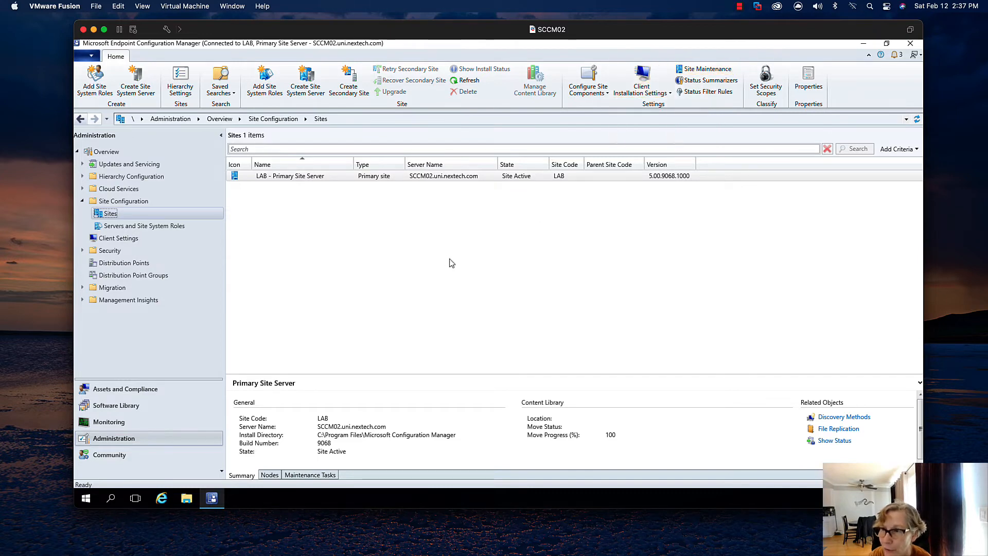
Check the client versions in the Devices list under Assets and Compliance and return to Sites under Administration.
left_click(123, 389)
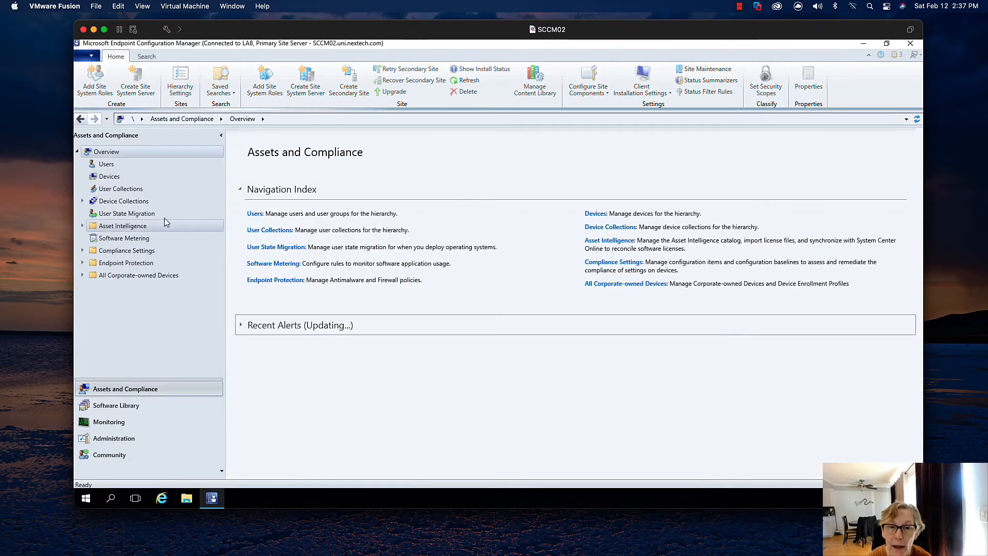
left_click(109, 176)
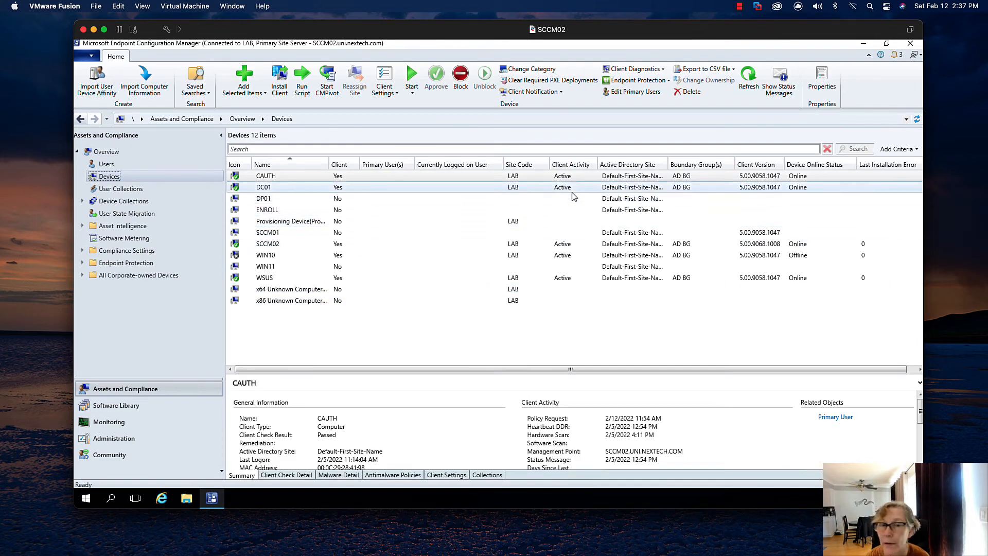
left_click(102, 438)
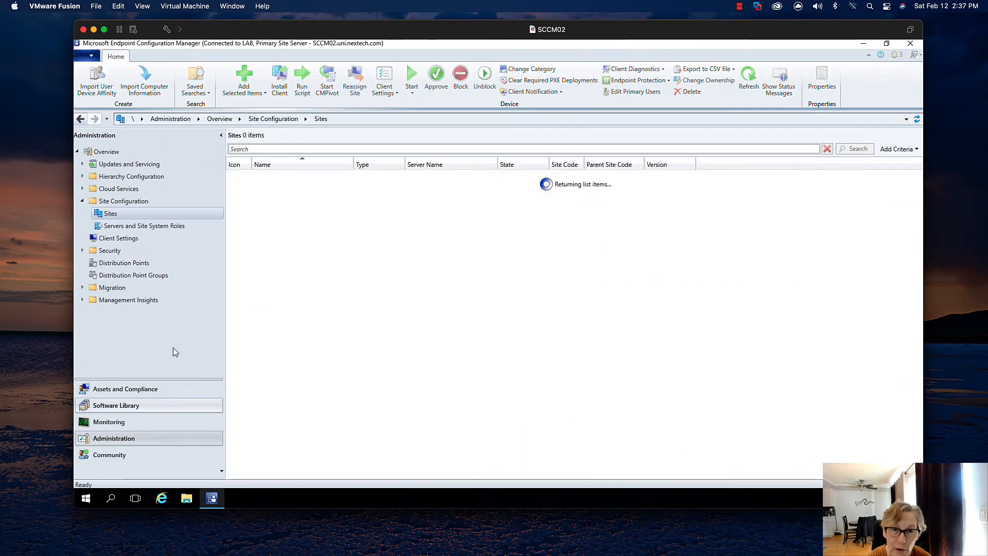
Review the Configuration Manager 2111 update and its hotfix KB12959506 under Updates and Servicing.
left_click(129, 164)
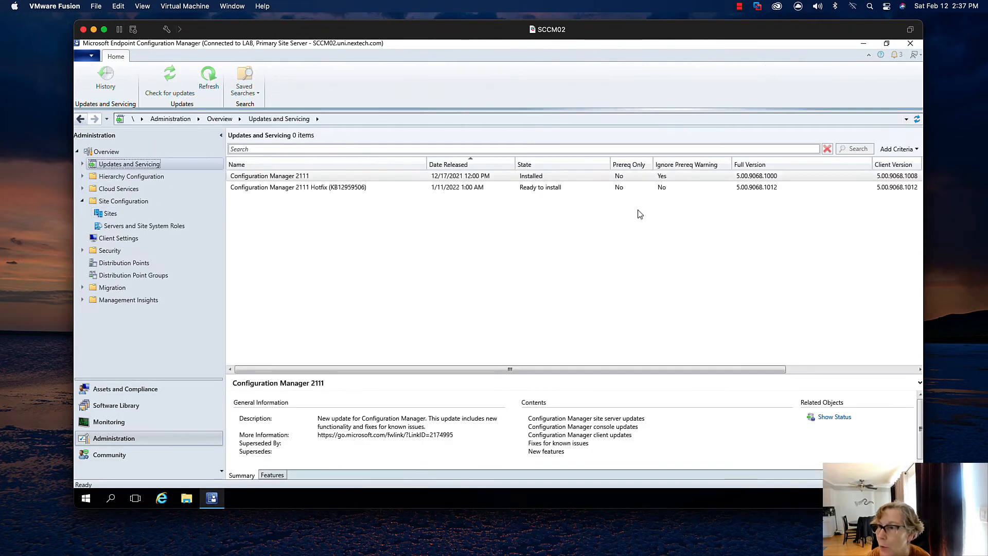
left_click(722, 188)
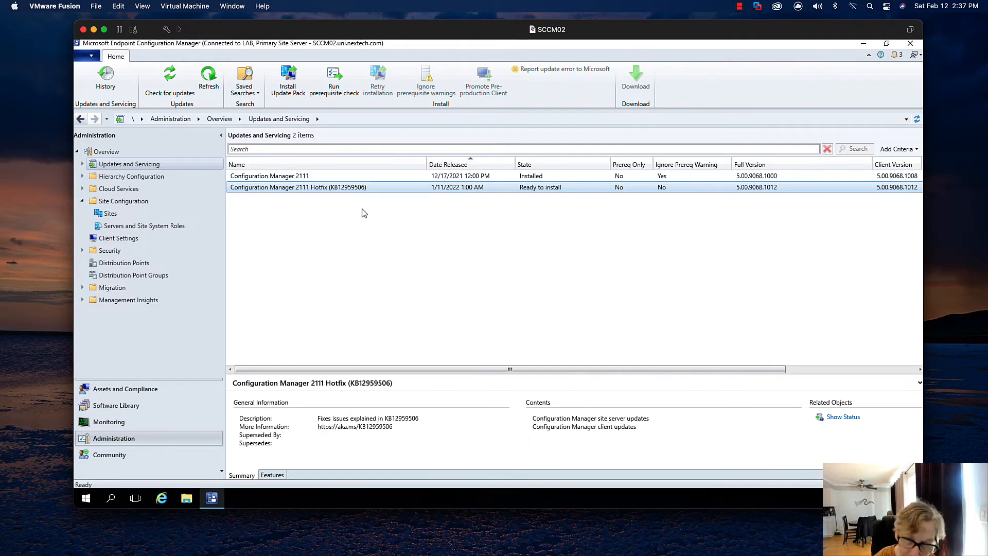
left_click(364, 176)
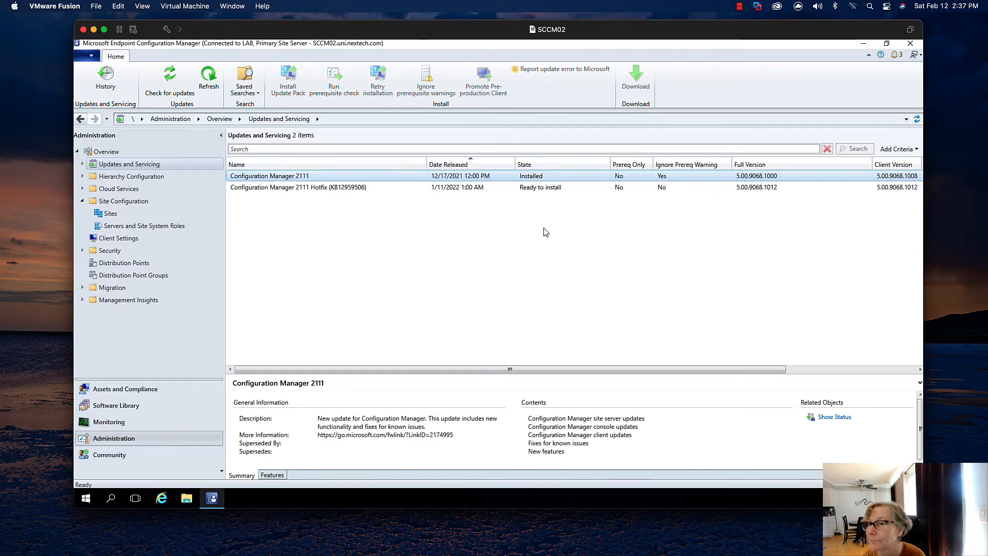
left_click(395, 189)
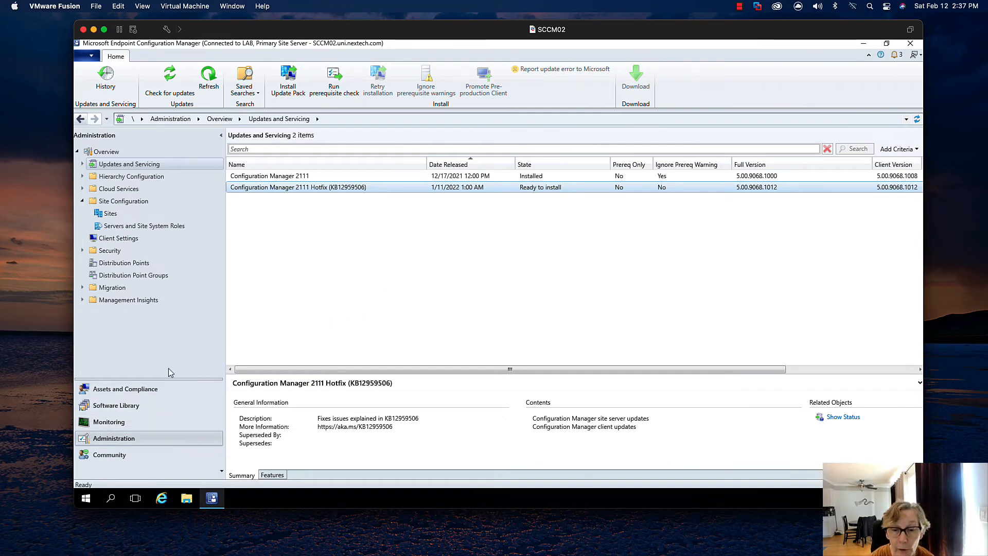
Update the distribution points with the x64 boot image, reloading it with the current Windows PE version from the Windows ADK.
left_click(145, 404)
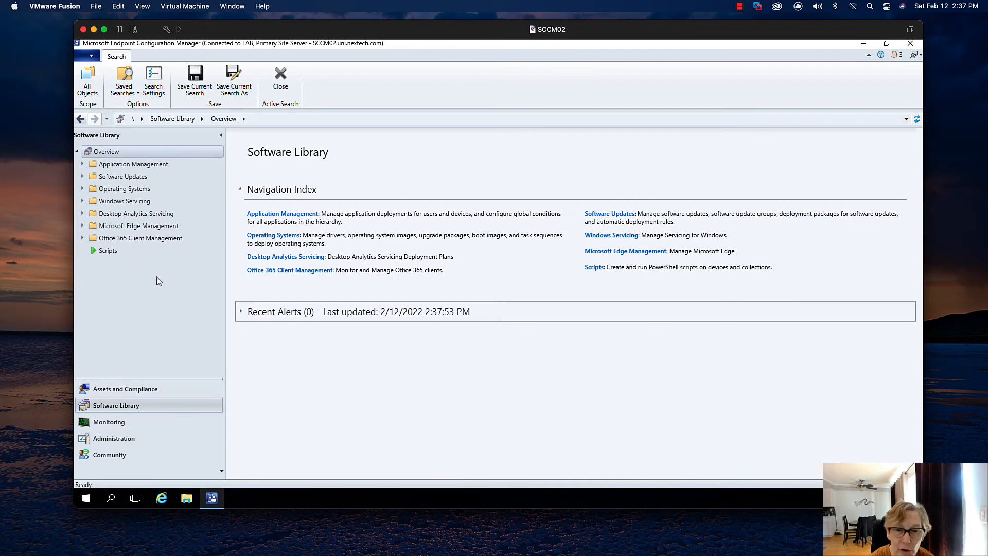
left_click(82, 188)
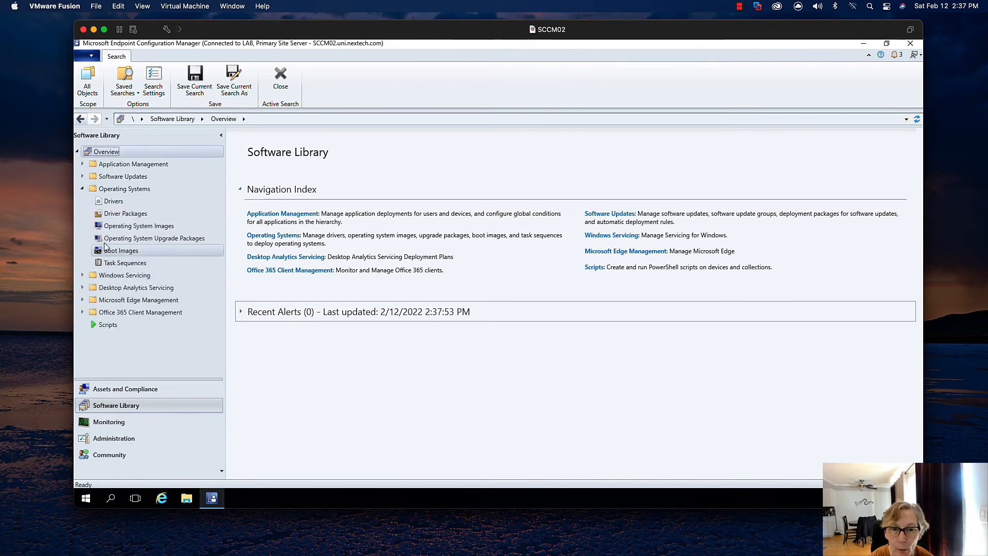
left_click(121, 251)
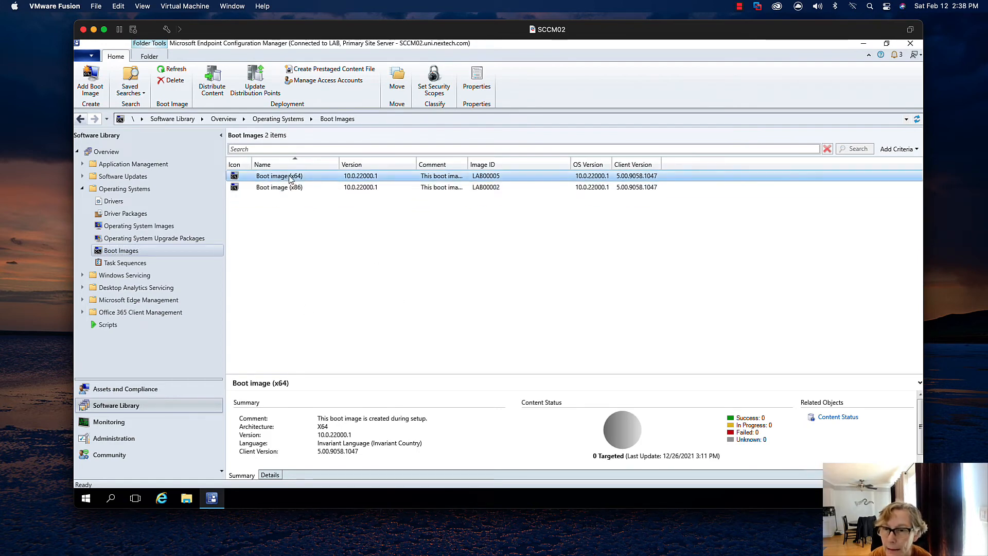
right_click(282, 181)
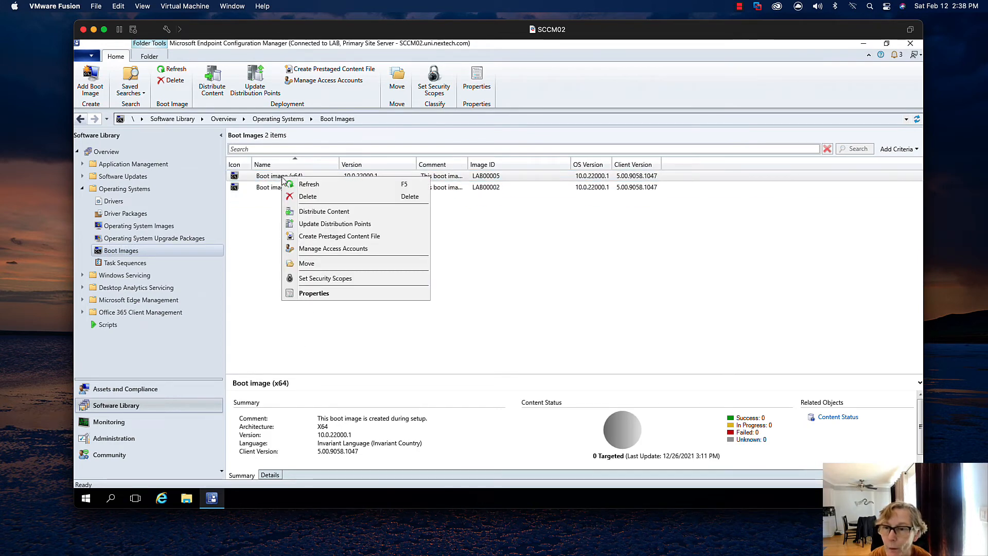
left_click(300, 224)
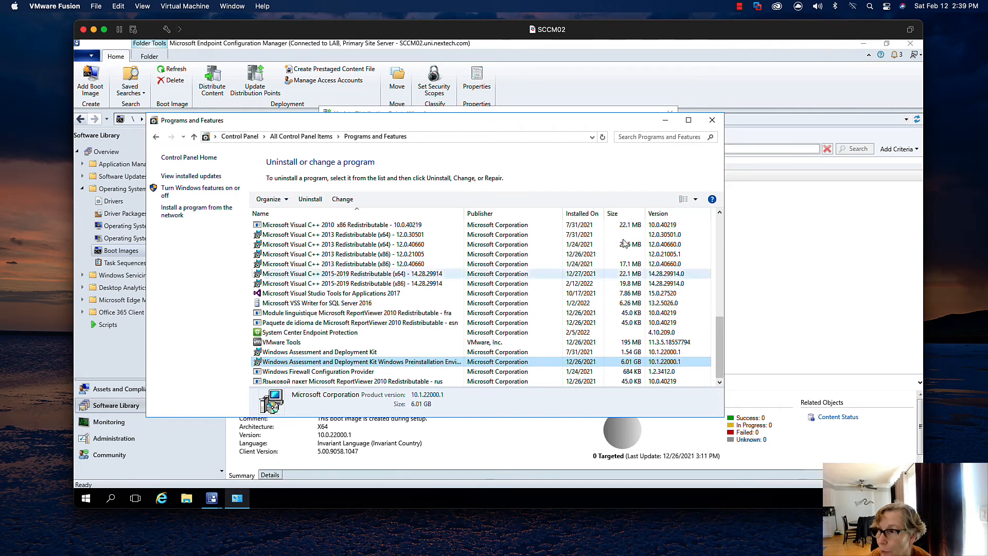
left_click(712, 120)
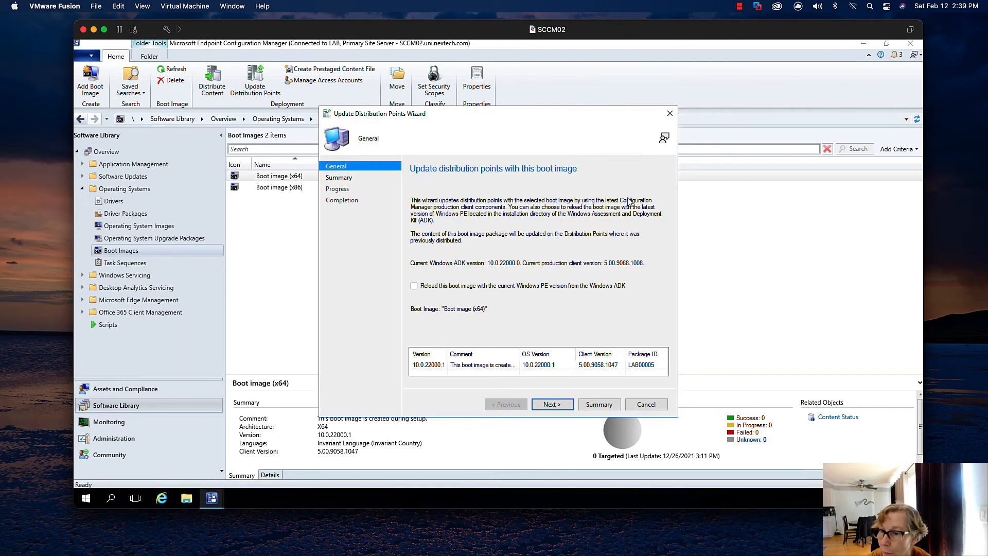
left_click(414, 286)
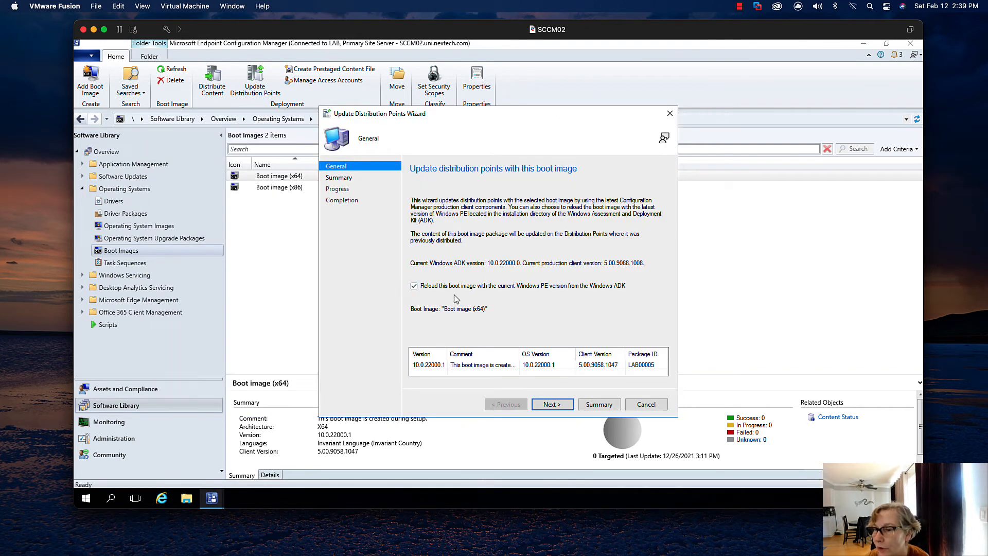
left_click(498, 365)
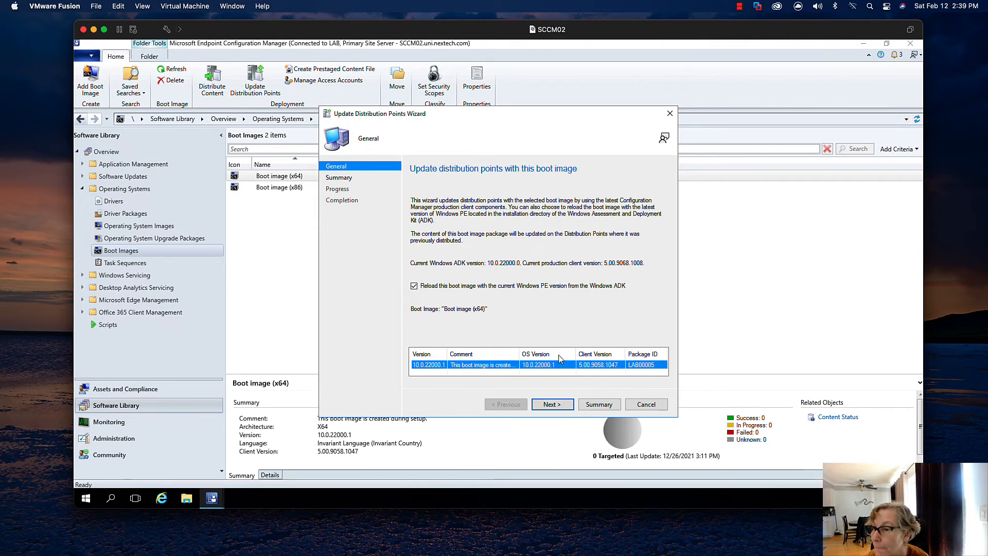
left_click(551, 404)
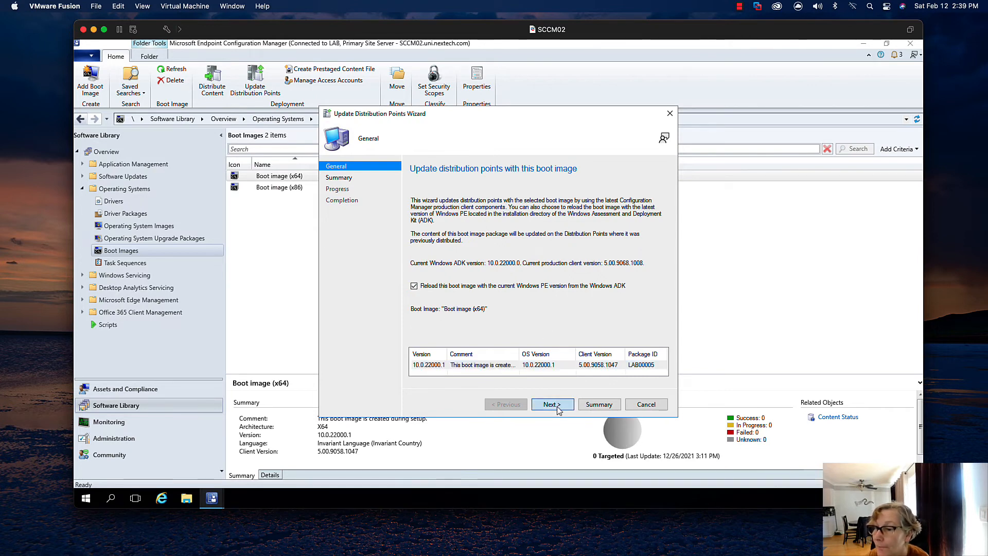
left_click(558, 403)
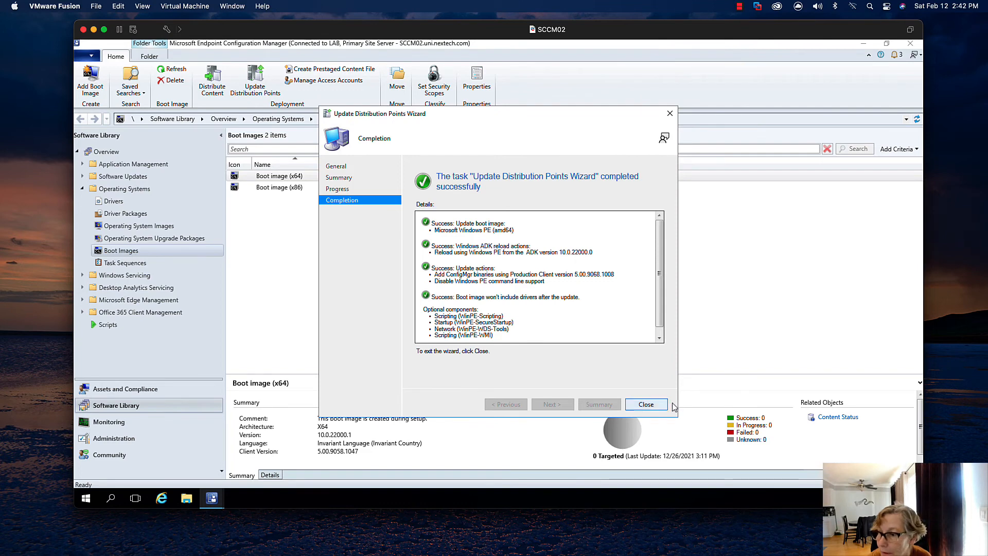
left_click(647, 404)
Update the distribution points with the x86 boot image, also reloading it with the current Windows PE version from the Windows ADK.
left_click(303, 188)
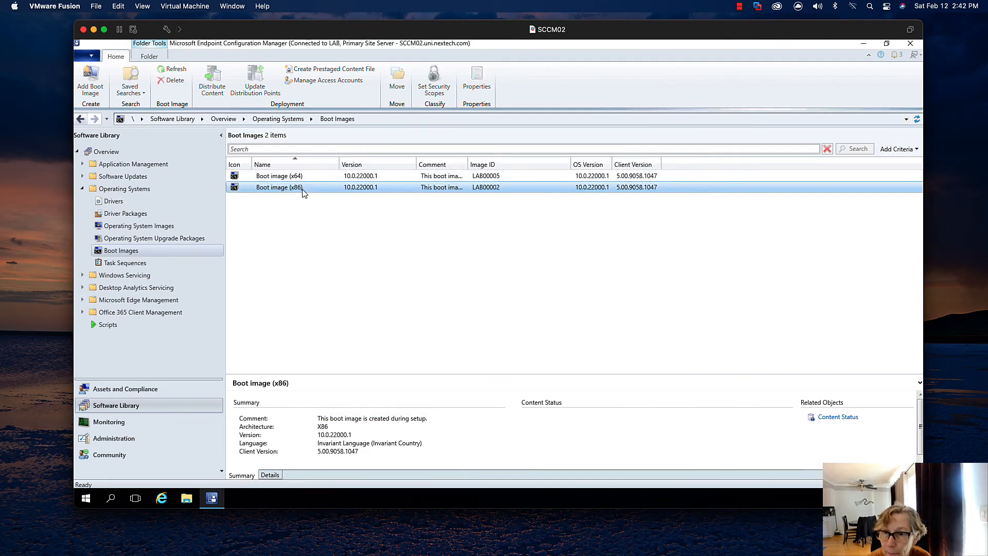
right_click(305, 192)
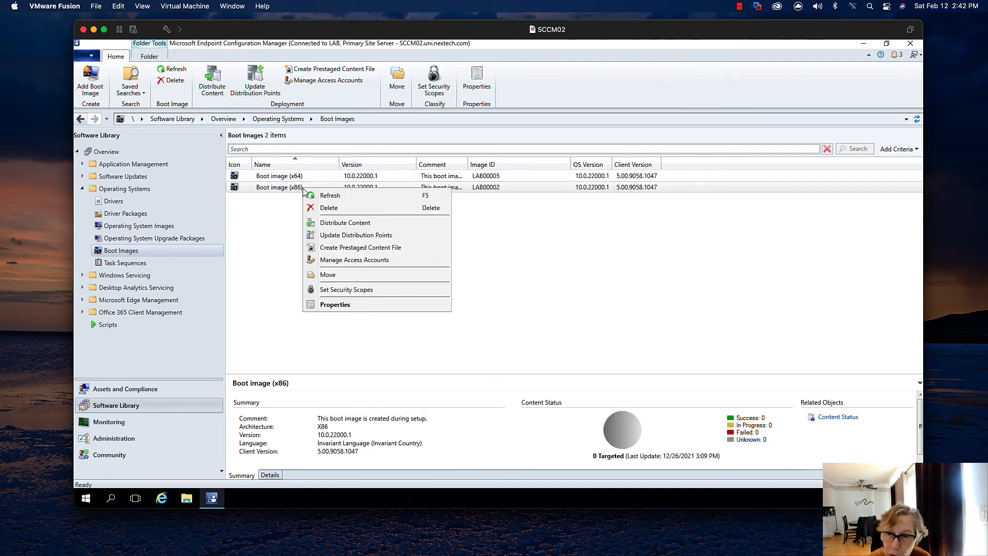
left_click(335, 235)
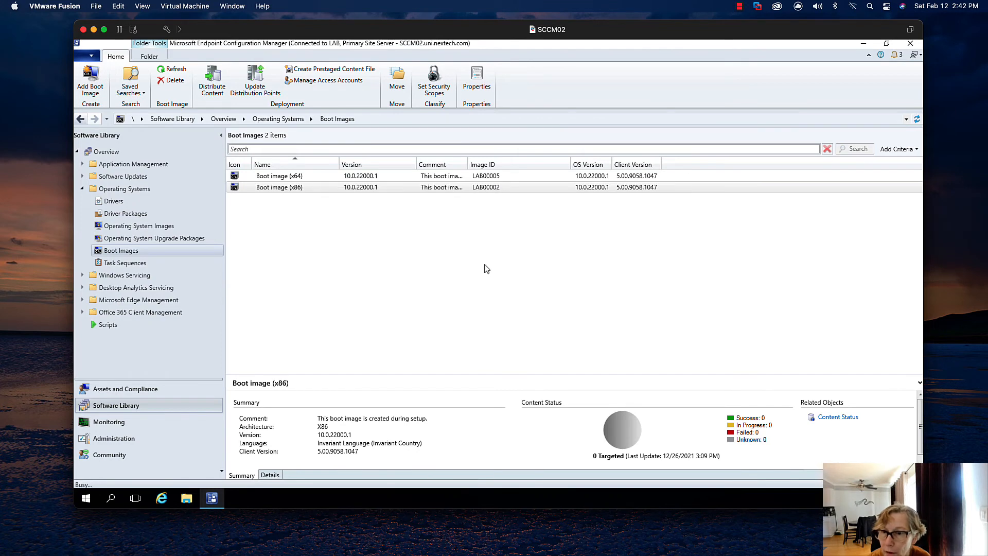
left_click(420, 286)
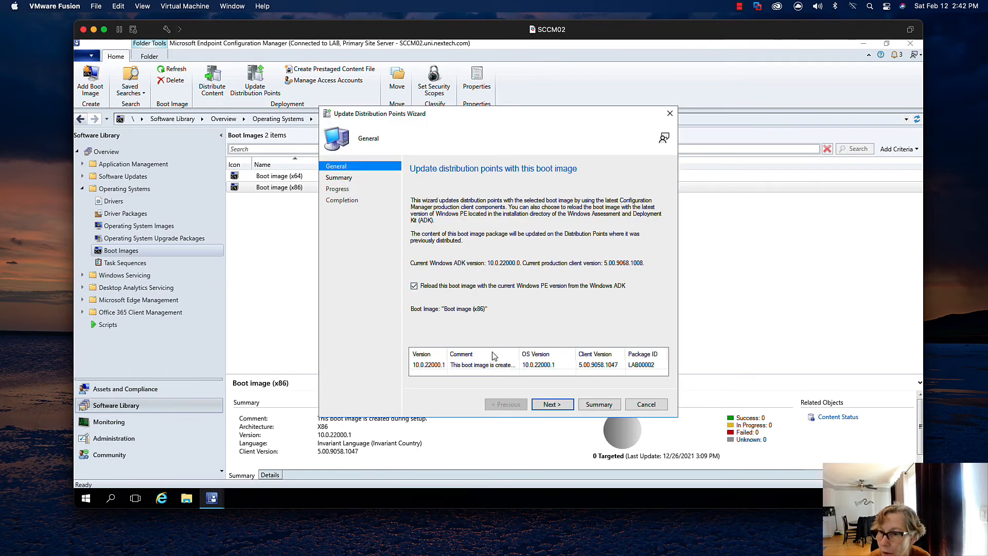
left_click(508, 370)
left_click(551, 404)
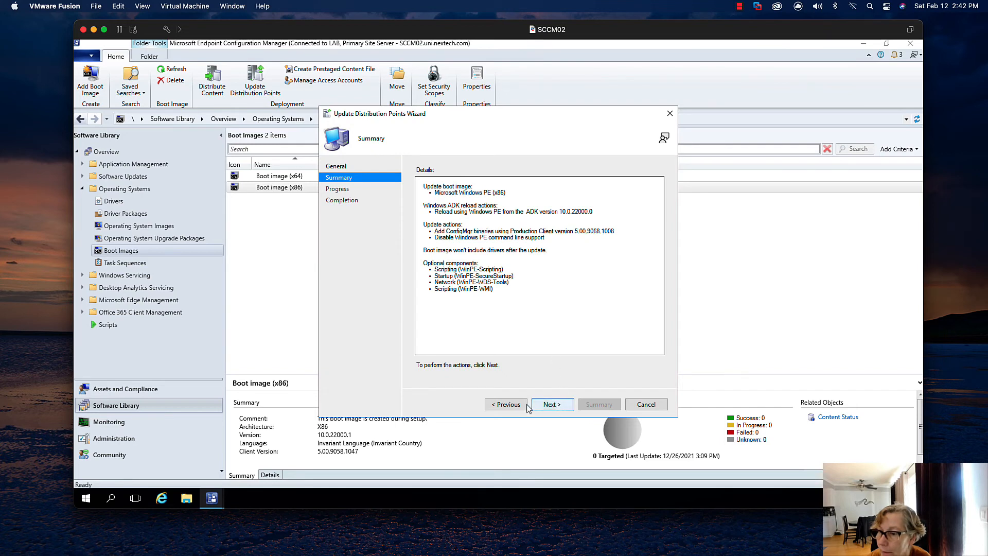
left_click(561, 404)
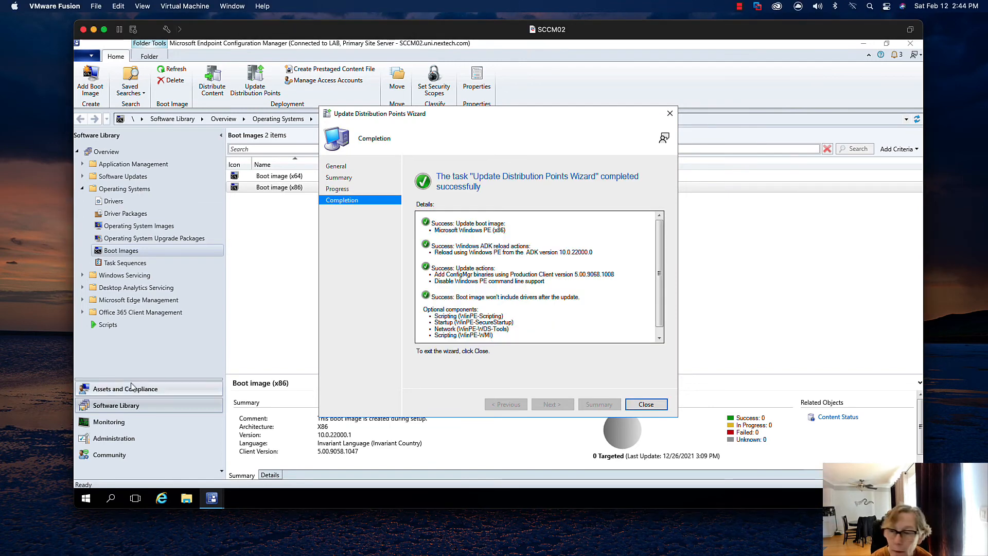
left_click(645, 403)
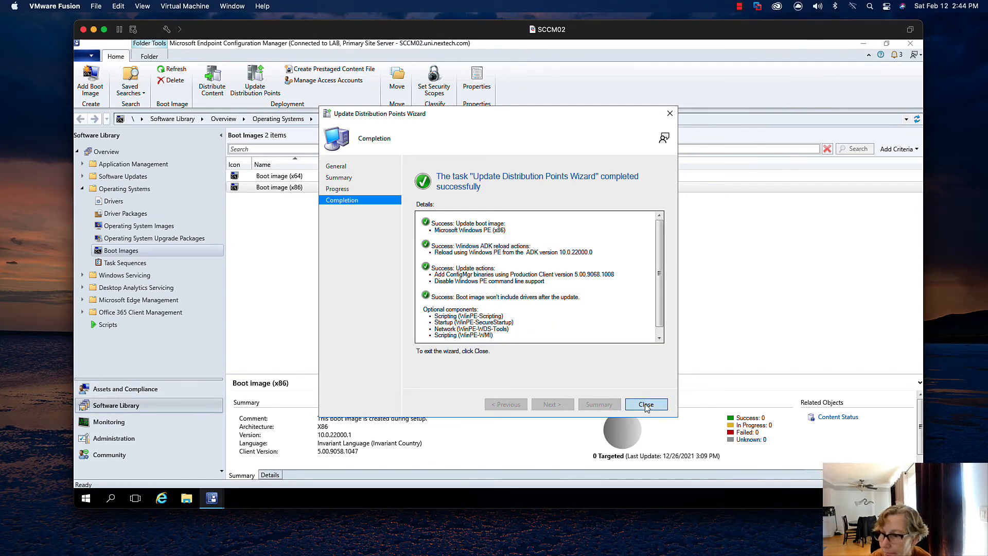
Check the Content Status entries of the x64 and x86 boot images under Distribution Status in Monitoring.
left_click(119, 422)
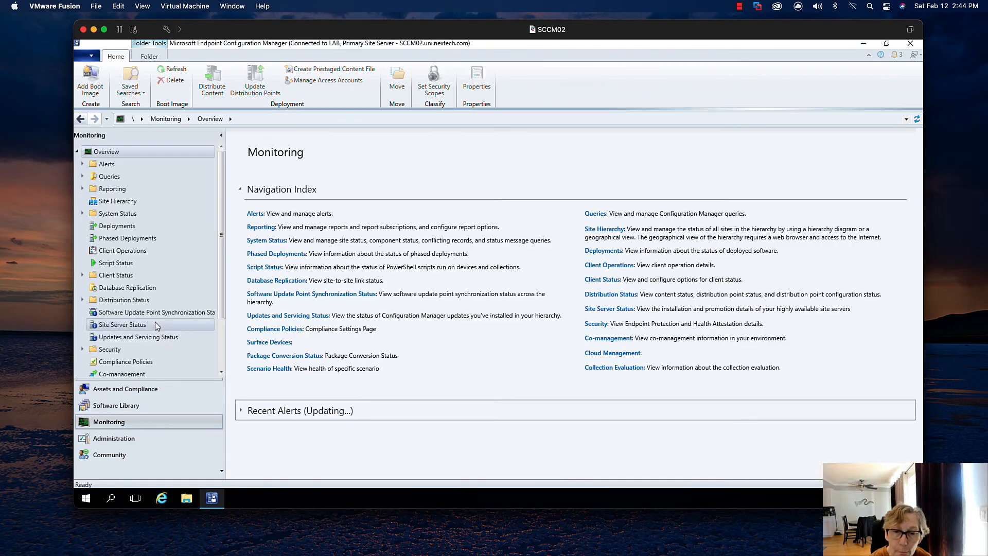
left_click(82, 300)
left_click(116, 324)
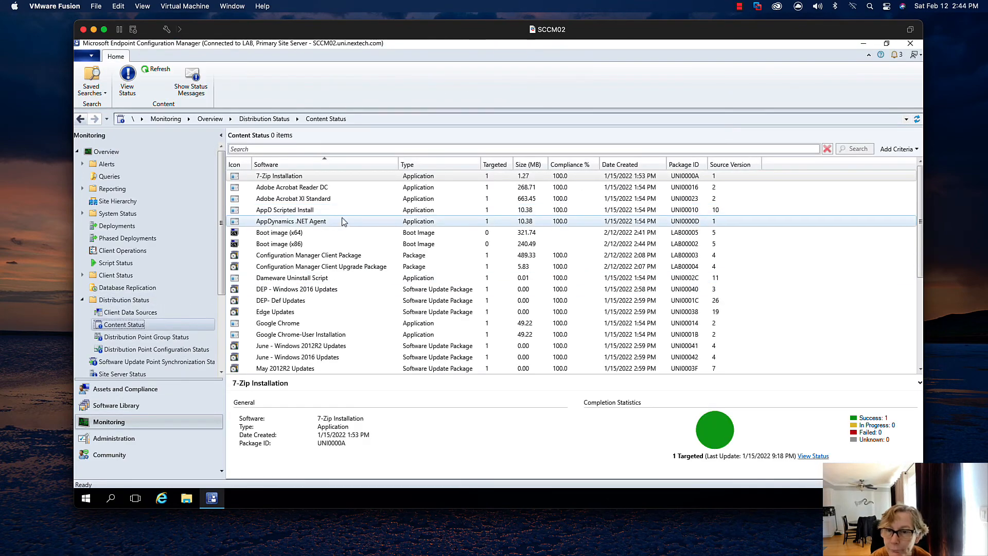
left_click(311, 233)
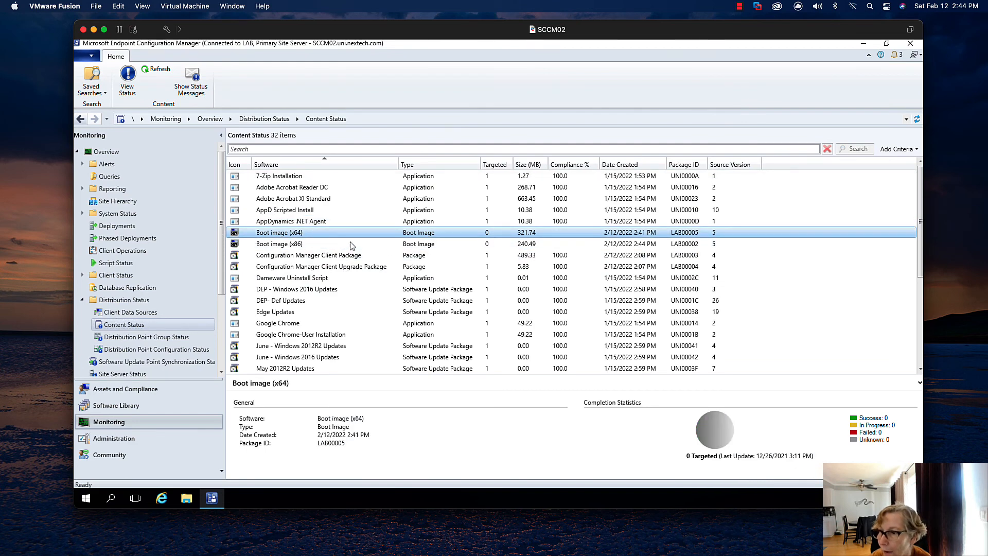
left_click(394, 245, "shift")
left_click(384, 245)
left_click(381, 234)
left_click(396, 244, "shift")
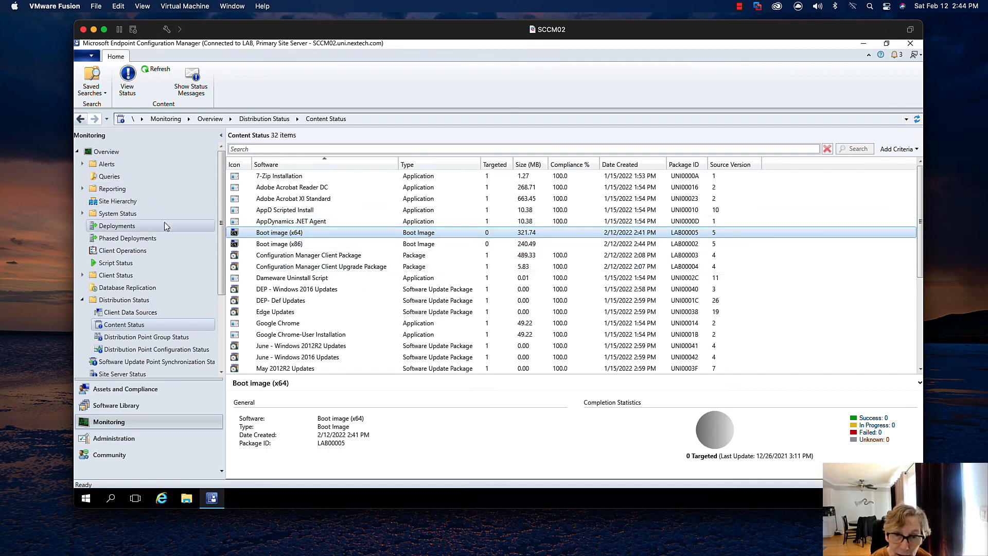
Open the Devices list under Assets and Compliance.
left_click(118, 390)
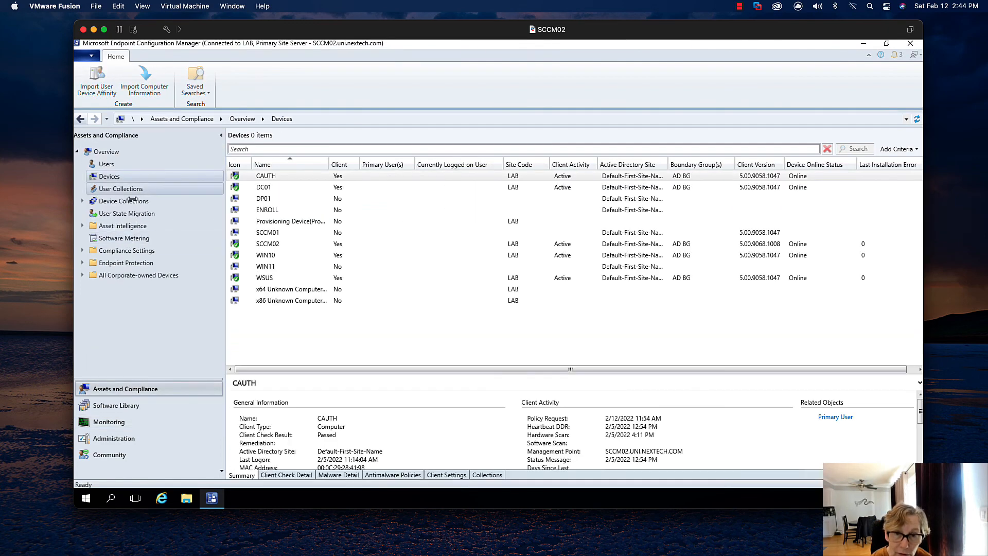